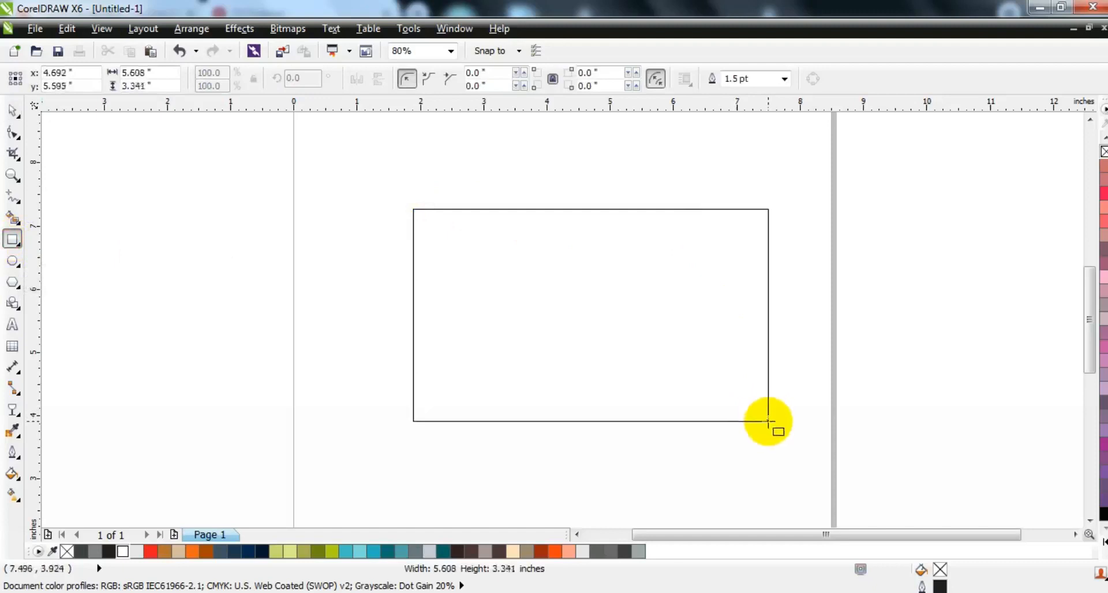
Set the rectangle's outline to 3 pt and round only its upper-left corner to a radius of about 0.6 inches.
left_click(785, 79)
left_click(756, 168)
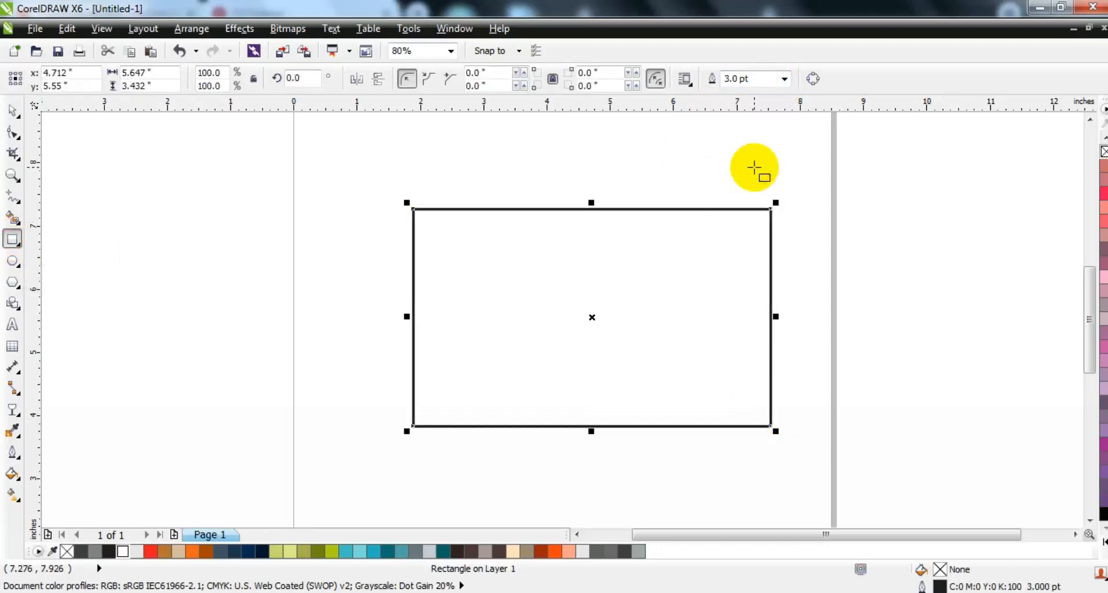
left_click(13, 134)
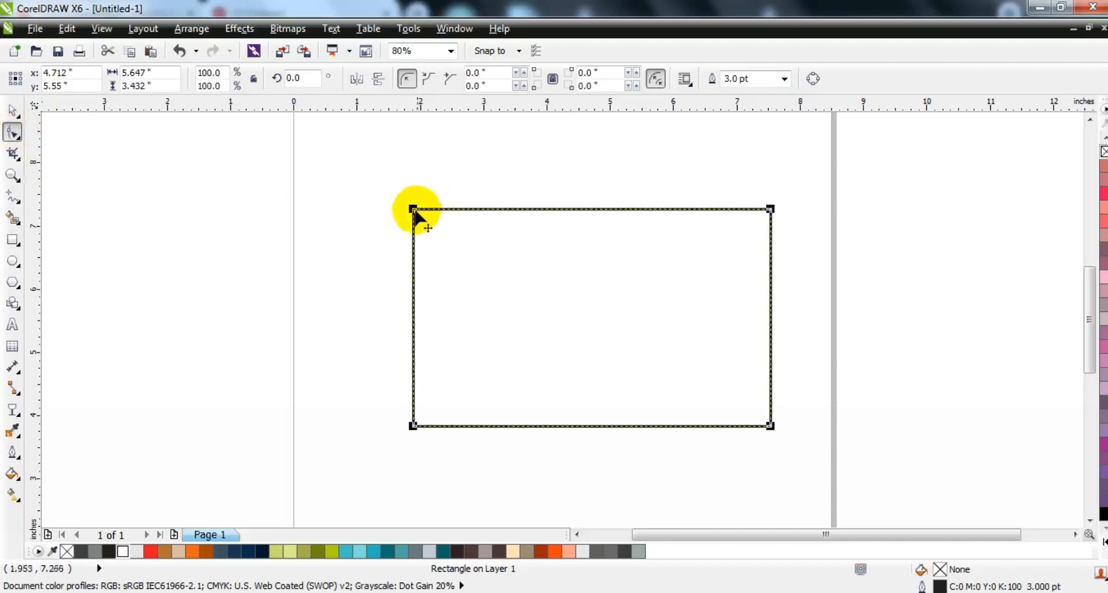
key("ctrl")
left_click_drag(413, 210, 414, 249)
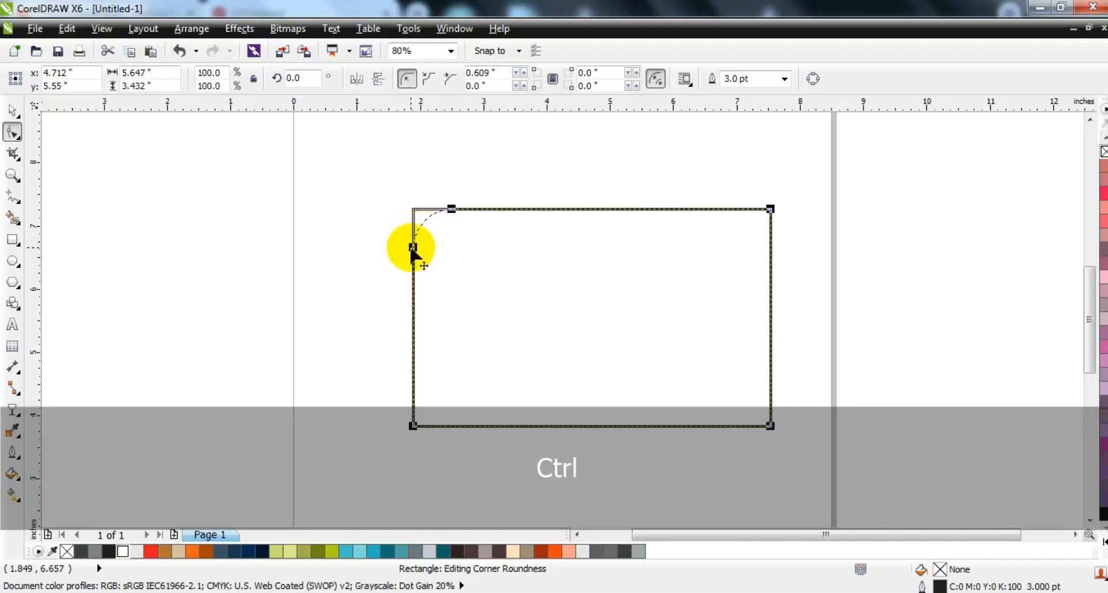
left_click_drag(413, 248, 412, 248)
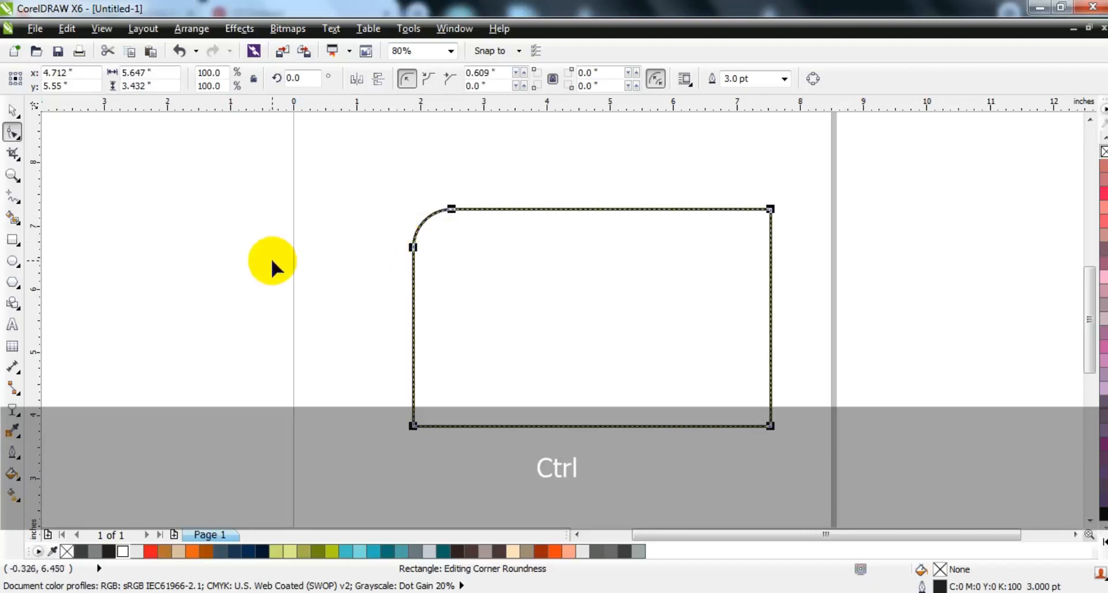
left_click(13, 110)
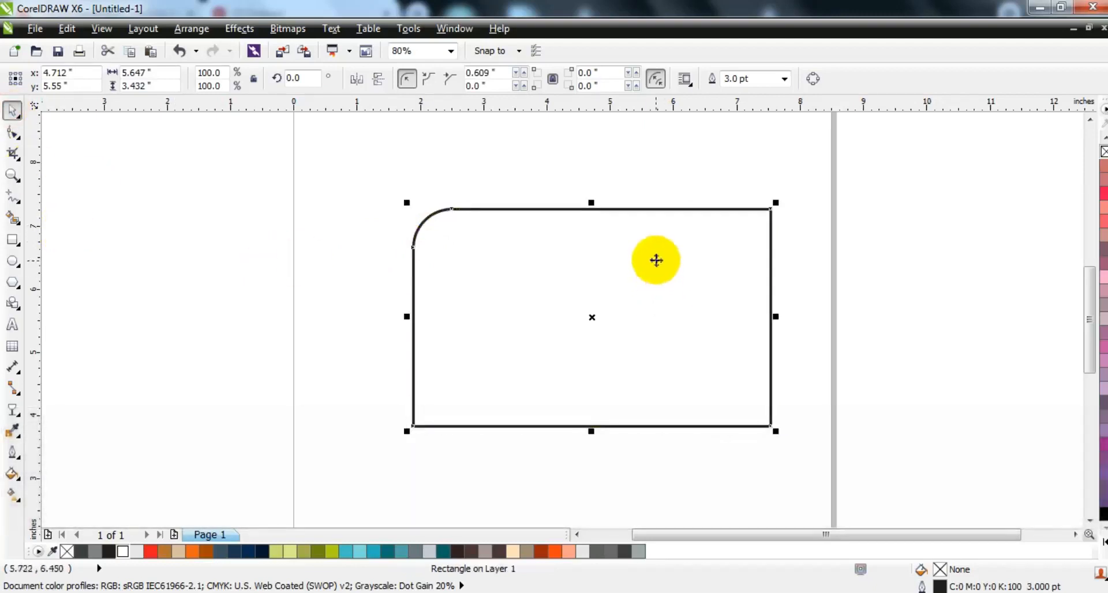
Duplicate the rounded rectangle and place the copy about 0.97 inches straight below the original.
key("KP_Add")
left_click_drag(656, 248, 684, 324)
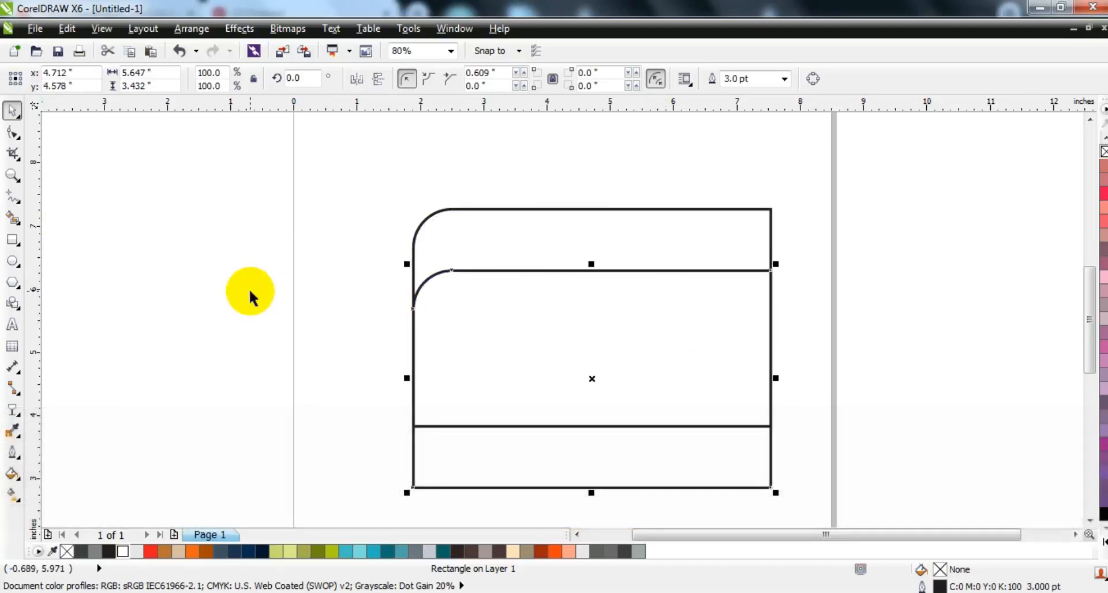
left_click(251, 296)
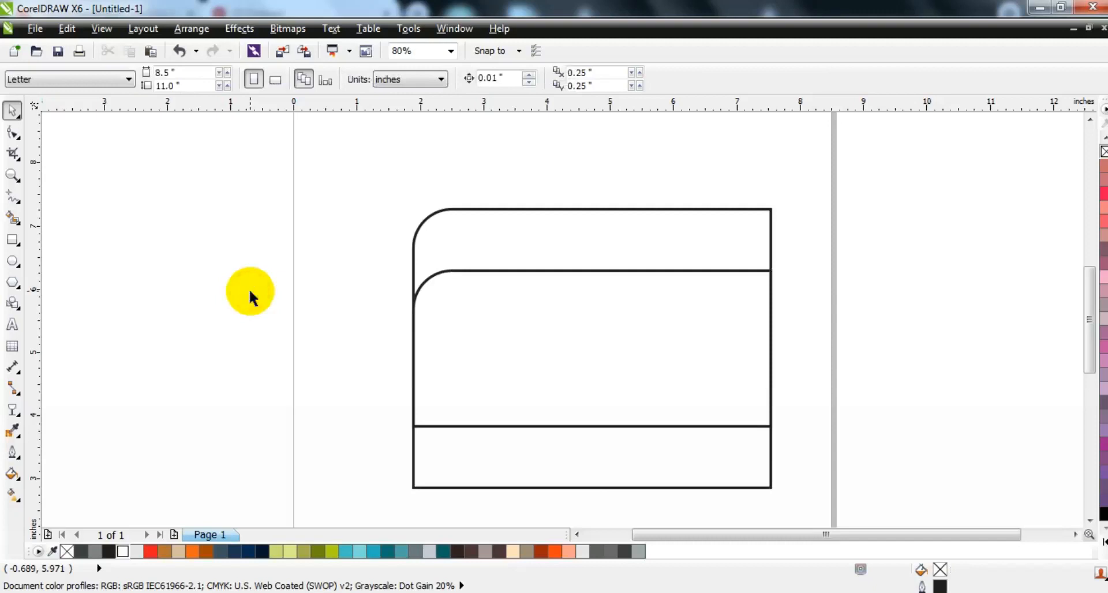
Smart-fill the upper band between the two rectangle outlines in grey and delete the lower rectangle copy.
left_click(11, 222)
left_click(534, 235)
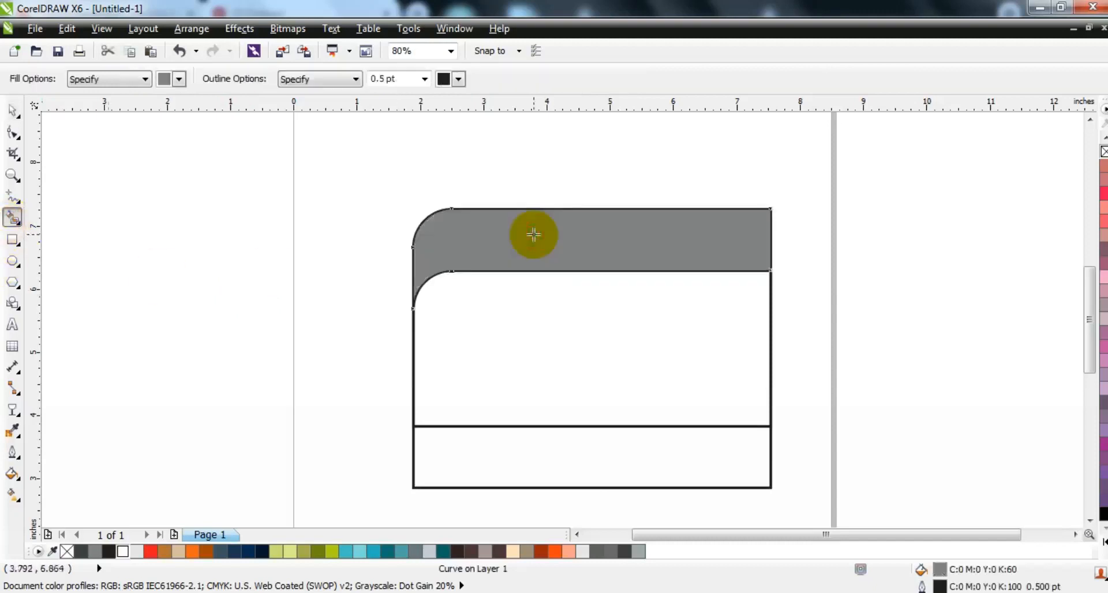
left_click(12, 110)
left_click(755, 453)
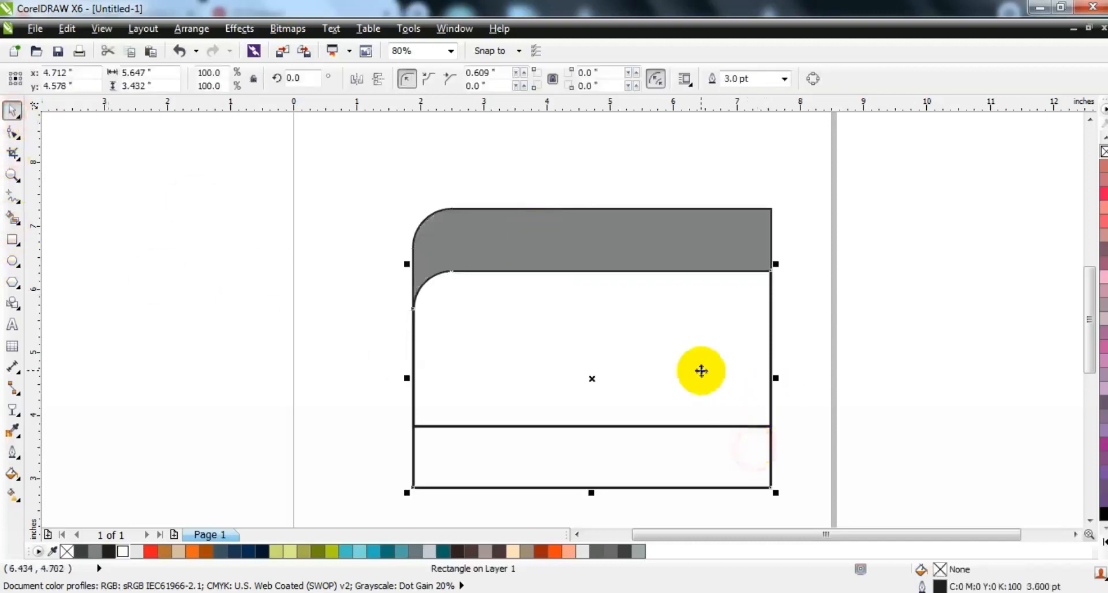
key("Delete")
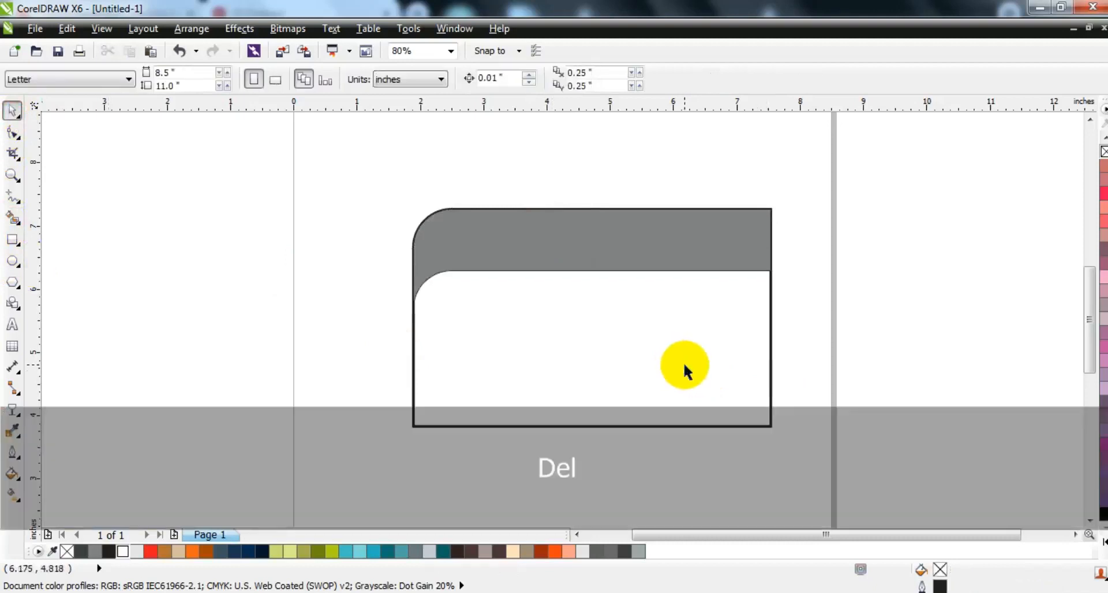
Mirror the remaining rectangle horizontally and vertically so its rounded corner faces the lower right.
left_click(685, 365)
left_click(355, 79)
left_click(369, 81)
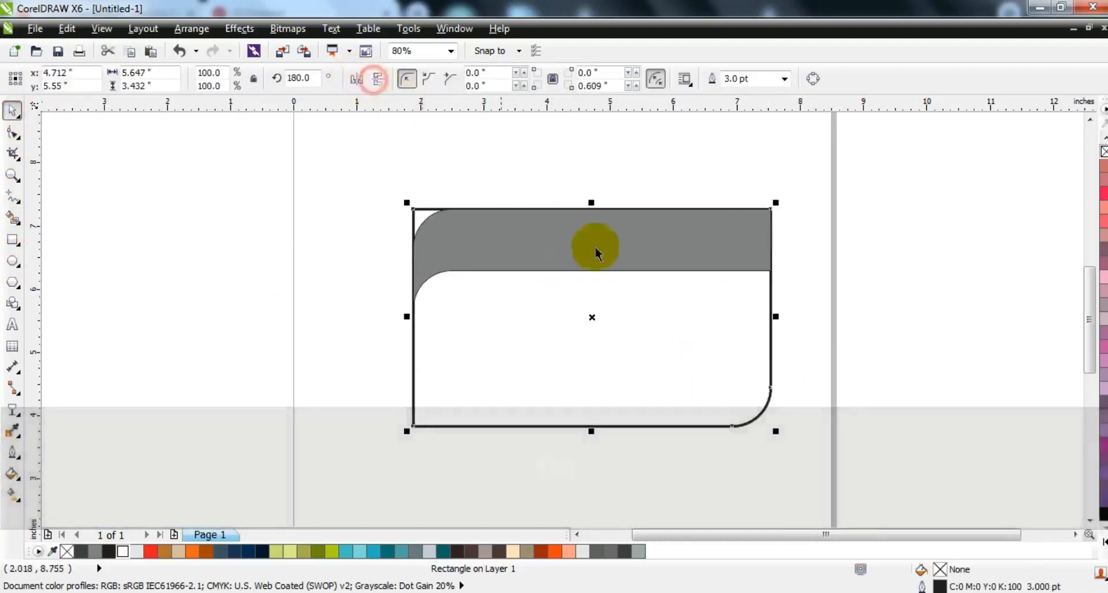
Bring the mirrored rectangle to the front, align its rounded corner with the band's lower-right corner, and narrow it to about 5.59 inches.
left_click_drag(760, 408, 750, 260)
key("shift+Page_Up")
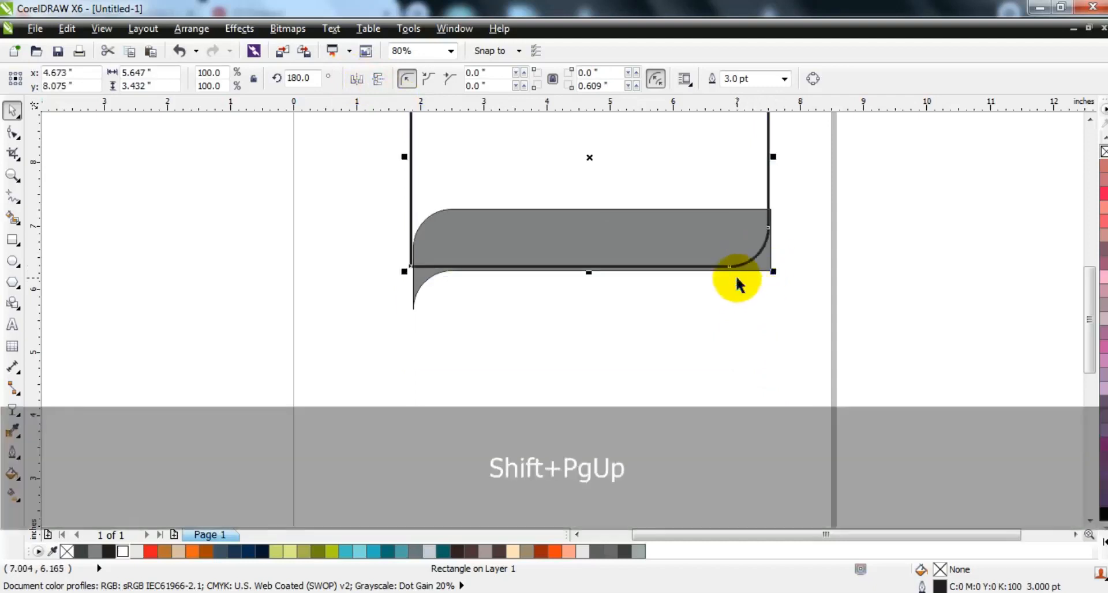
key("Down")
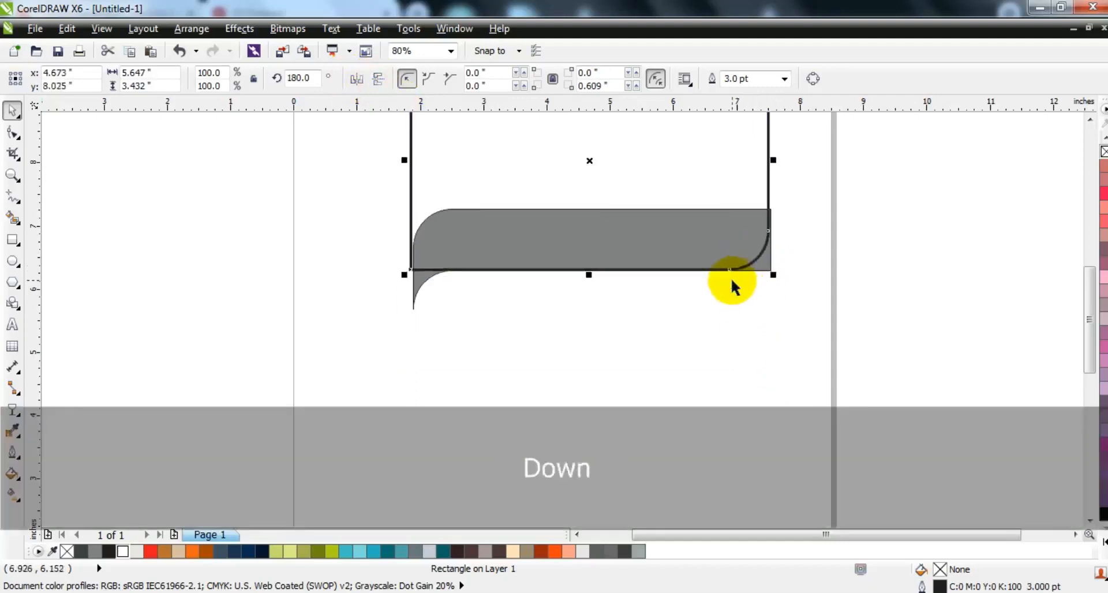
key("Right")
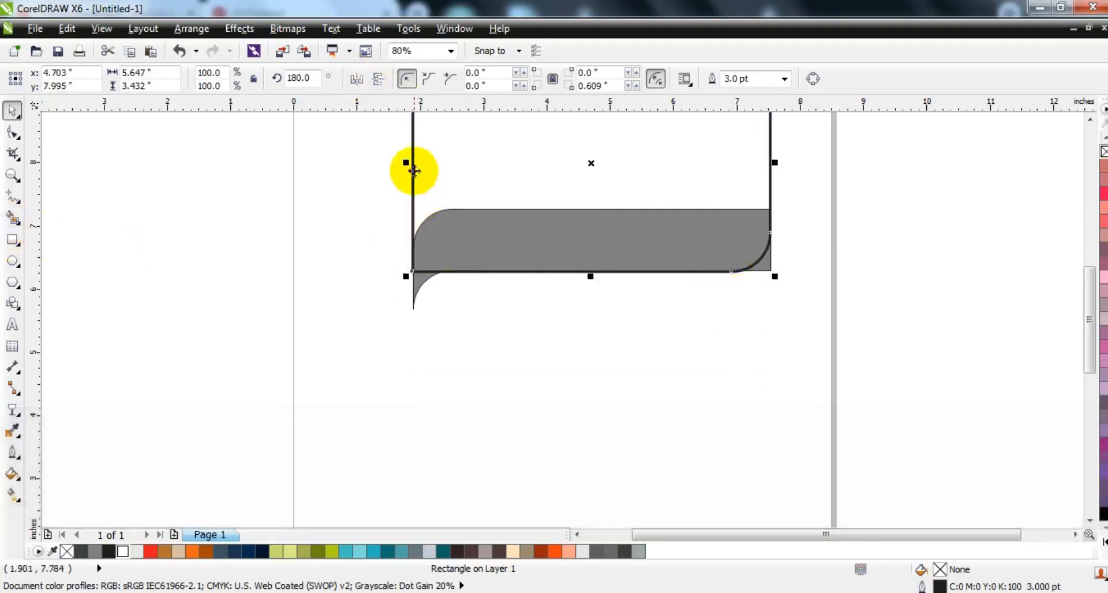
left_click_drag(405, 162, 409, 163)
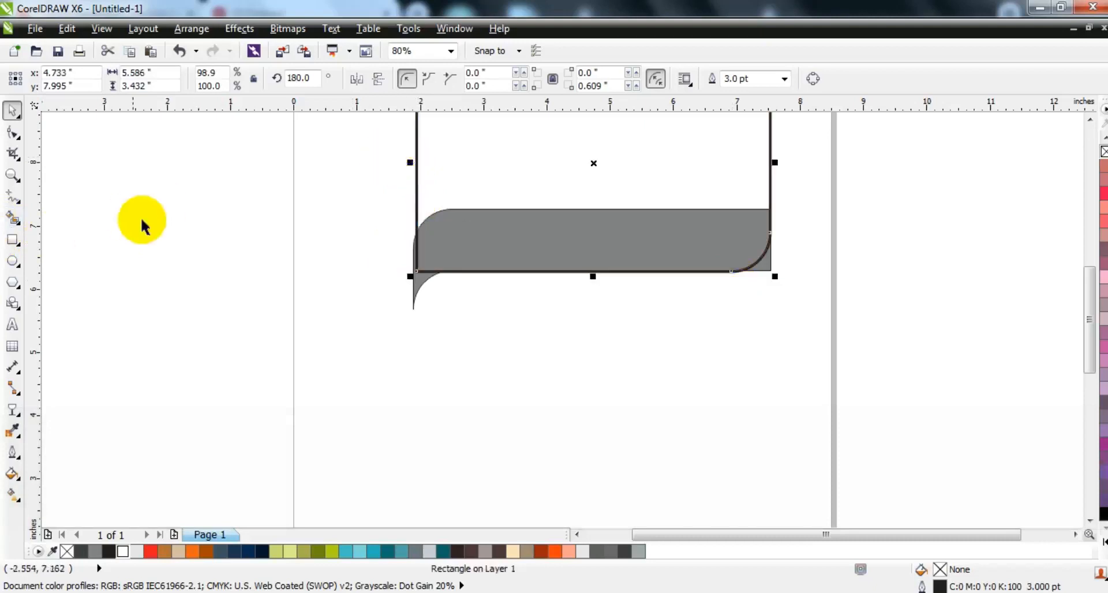
Smart-fill the band area inside the rectangle and the small curved tail at the band's lower left.
left_click(13, 219)
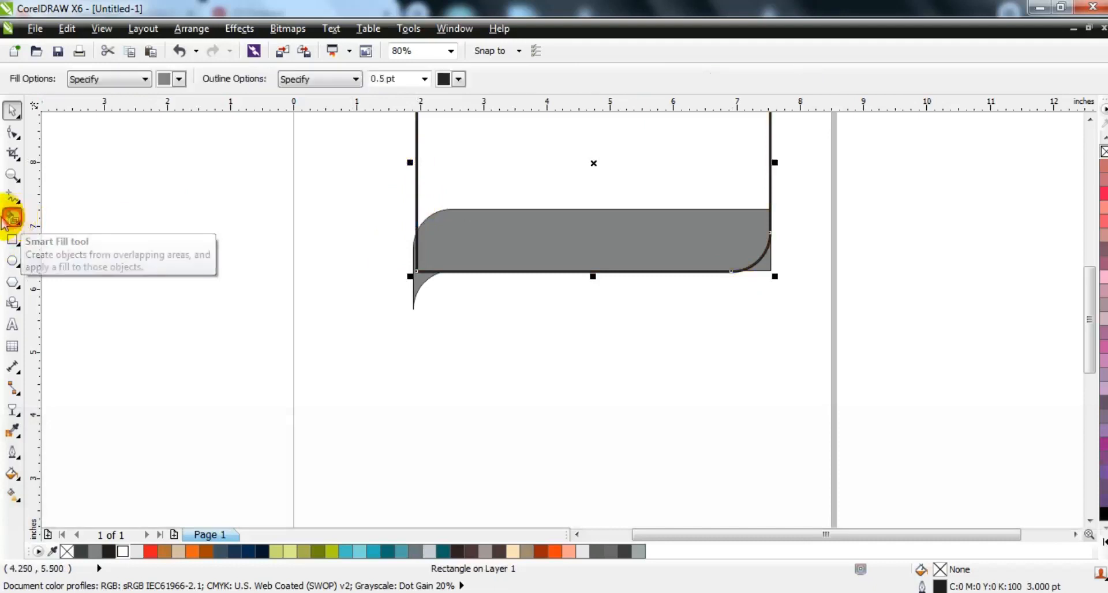
left_click(666, 239)
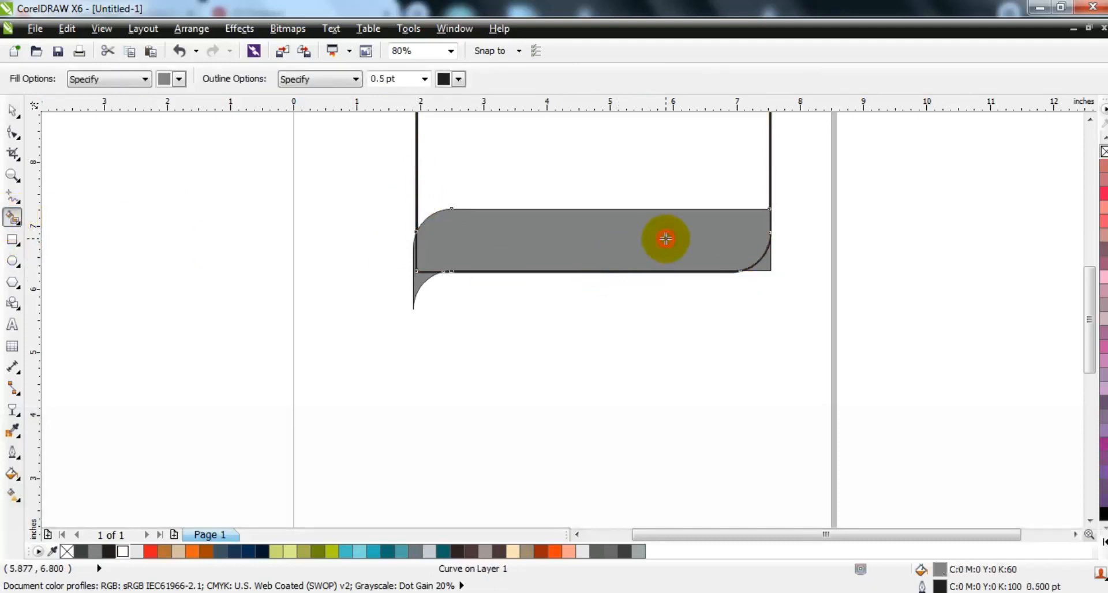
left_click(12, 110)
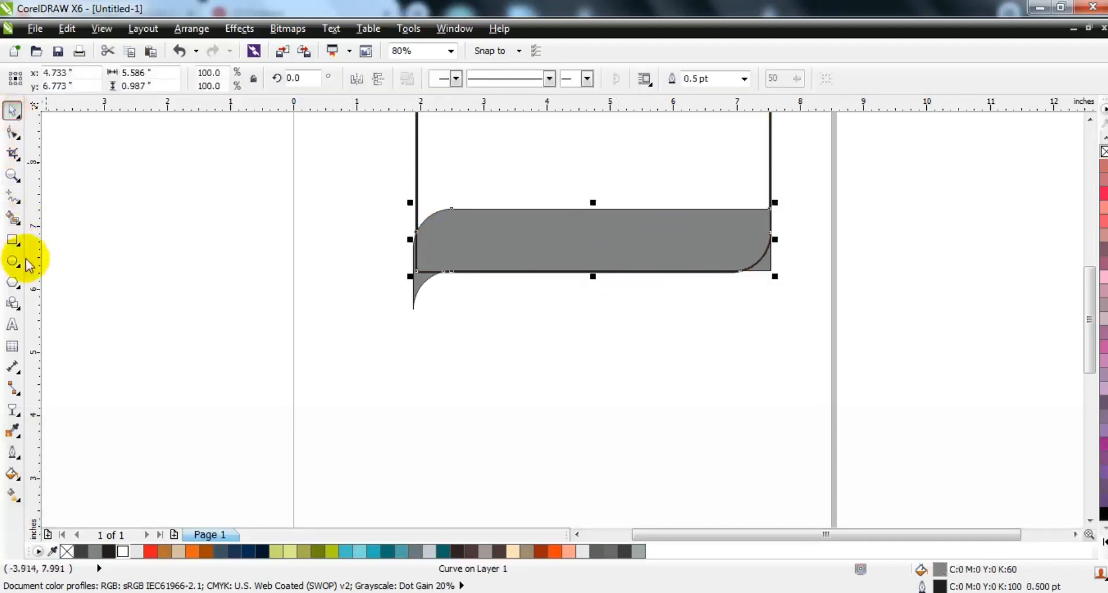
left_click(12, 217)
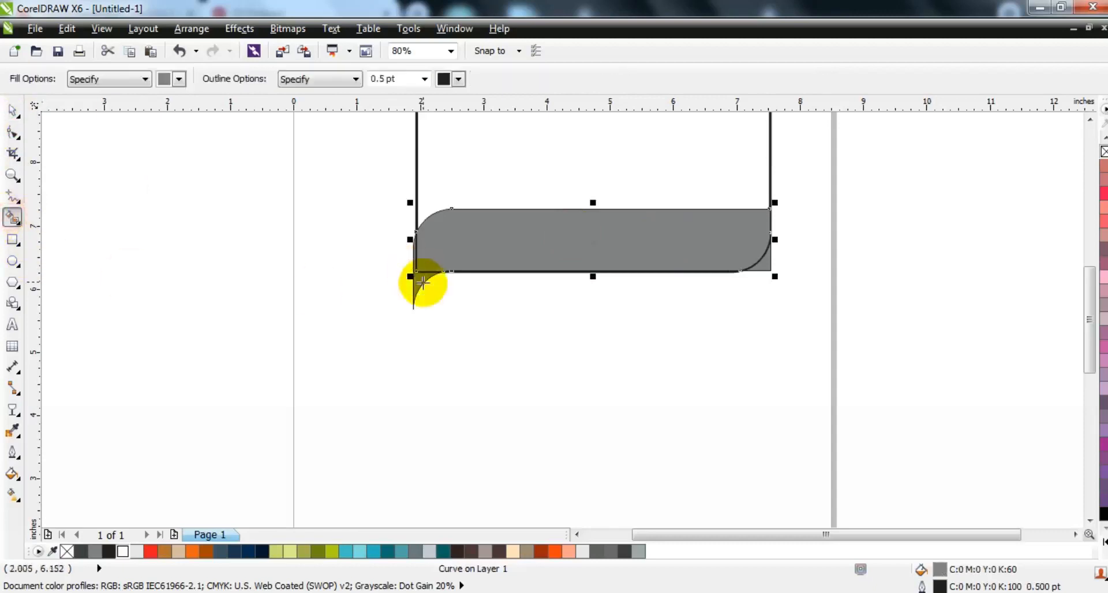
left_click(418, 280)
Move the two newly filled pieces together straight down, clear of the original band, and weld them into one shape.
left_click(13, 112)
left_click(561, 232, "shift")
left_click_drag(562, 232, 561, 339)
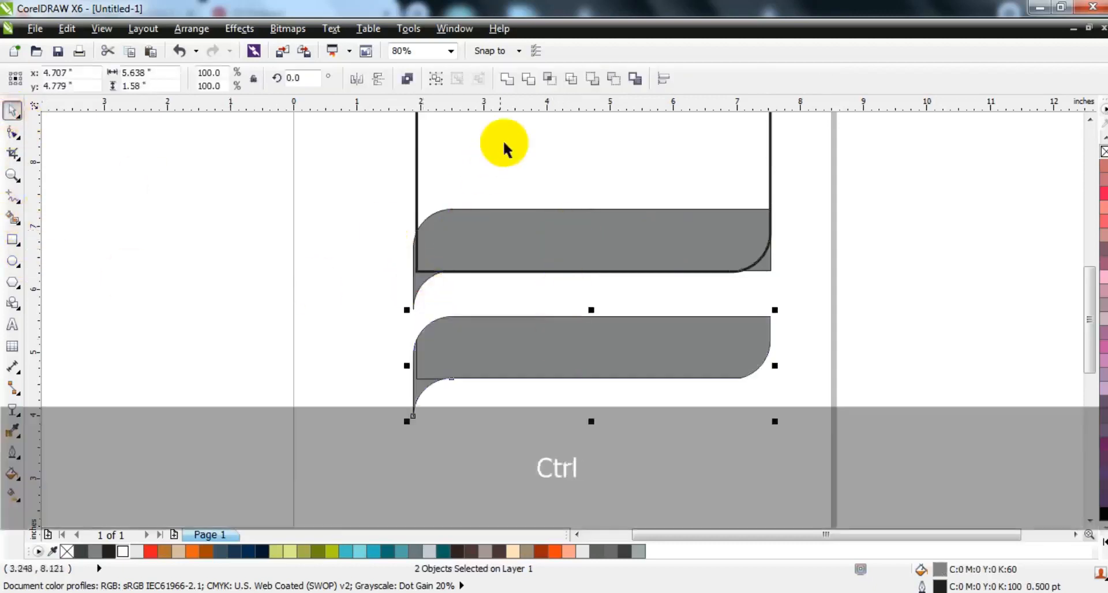
left_click(507, 78)
Delete the construction rectangle and the original grey band, keeping only the welded shape.
left_click(858, 308)
scroll(404, 141, "up", 2)
left_click(407, 141)
key("Delete")
left_click(635, 276)
key("Delete")
Move the welded bar up the page and stack three copies below it at a spacing of about 0.97 inches.
left_click_drag(648, 376, 659, 220)
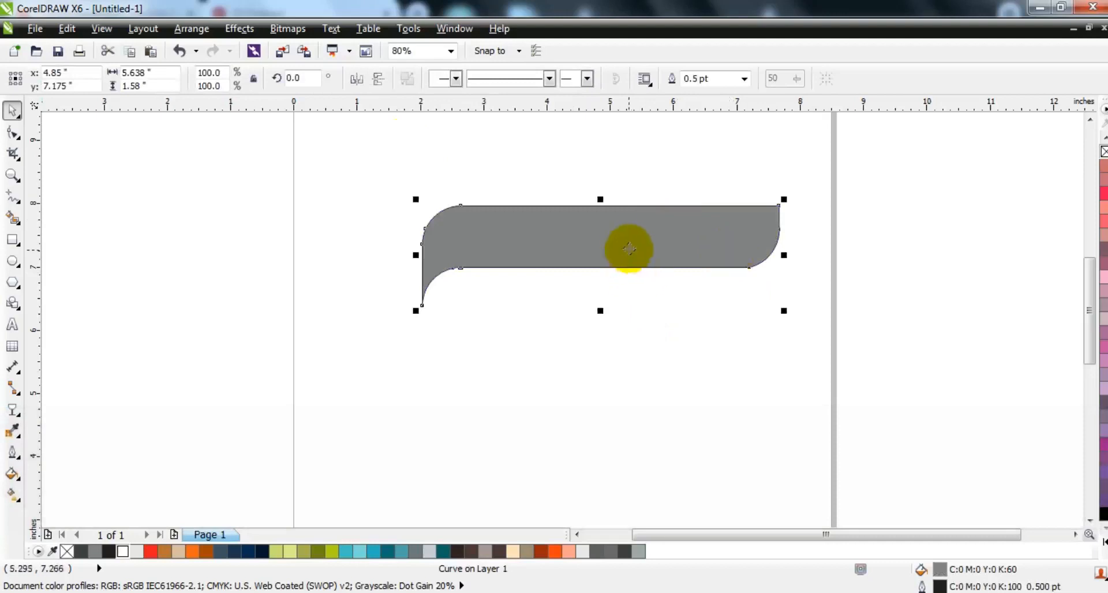
left_click_drag(629, 239, 633, 301)
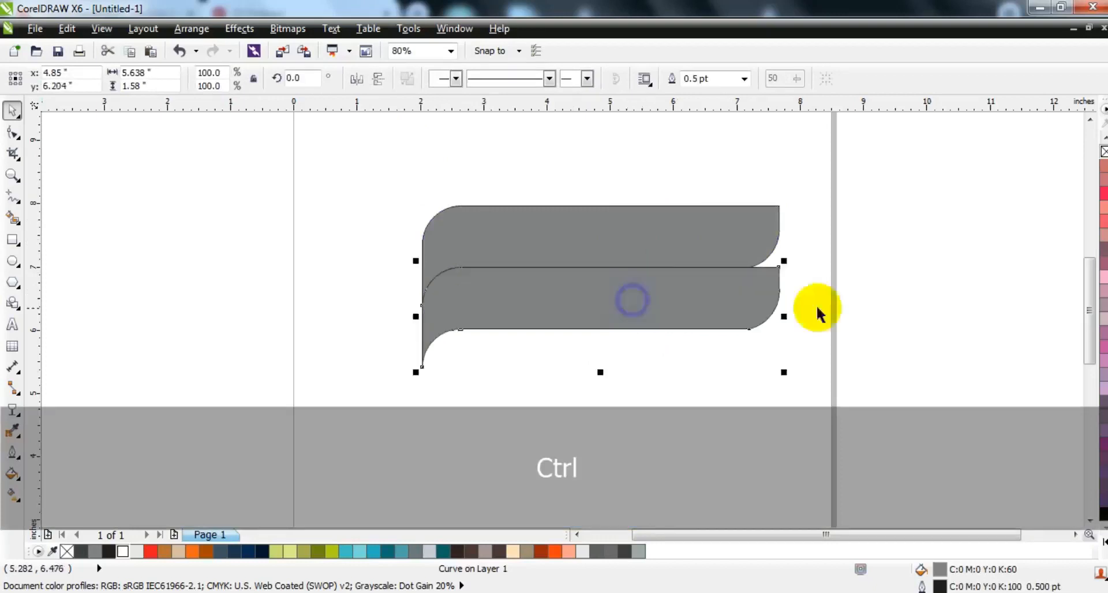
key("ctrl+r")
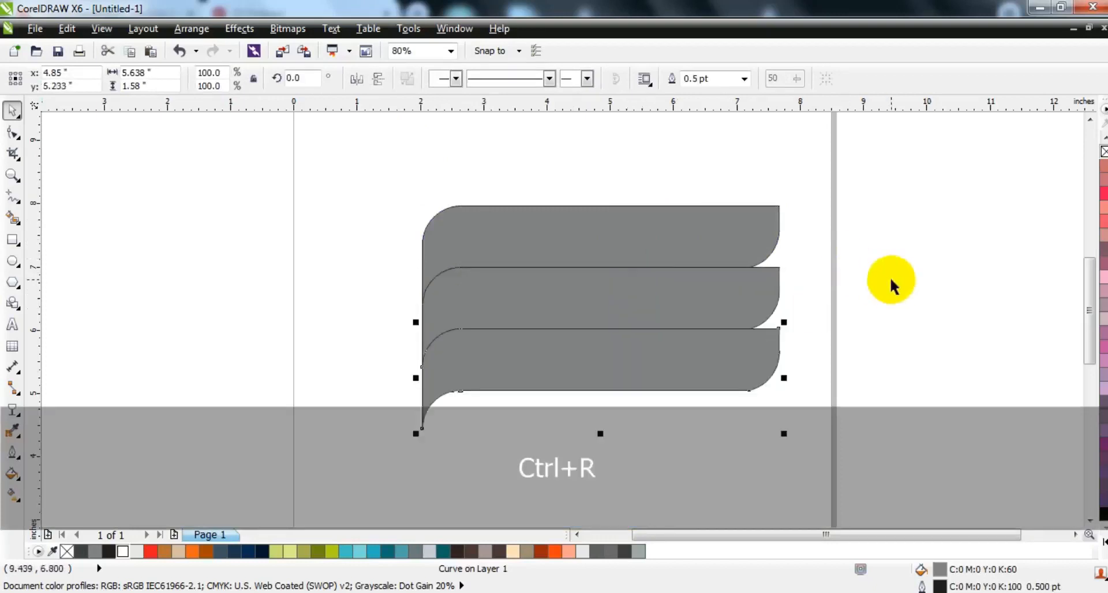
key("ctrl+r")
left_click(891, 277)
Shorten the second and third bars by moving their right-end nodes horizontally inward, each shorter than the bar above.
left_click(717, 290)
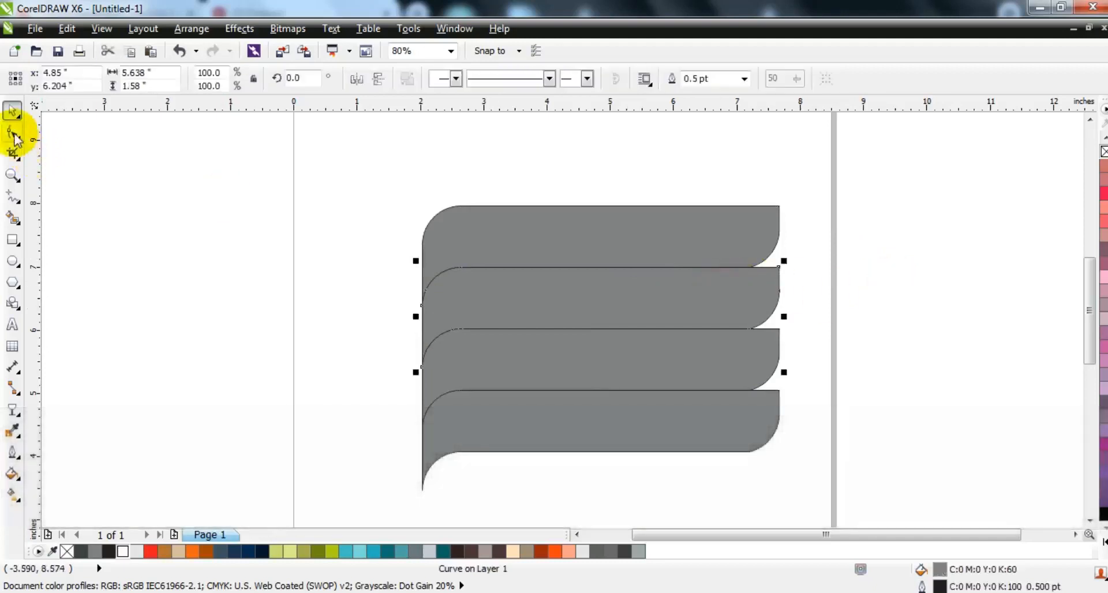
left_click(13, 134)
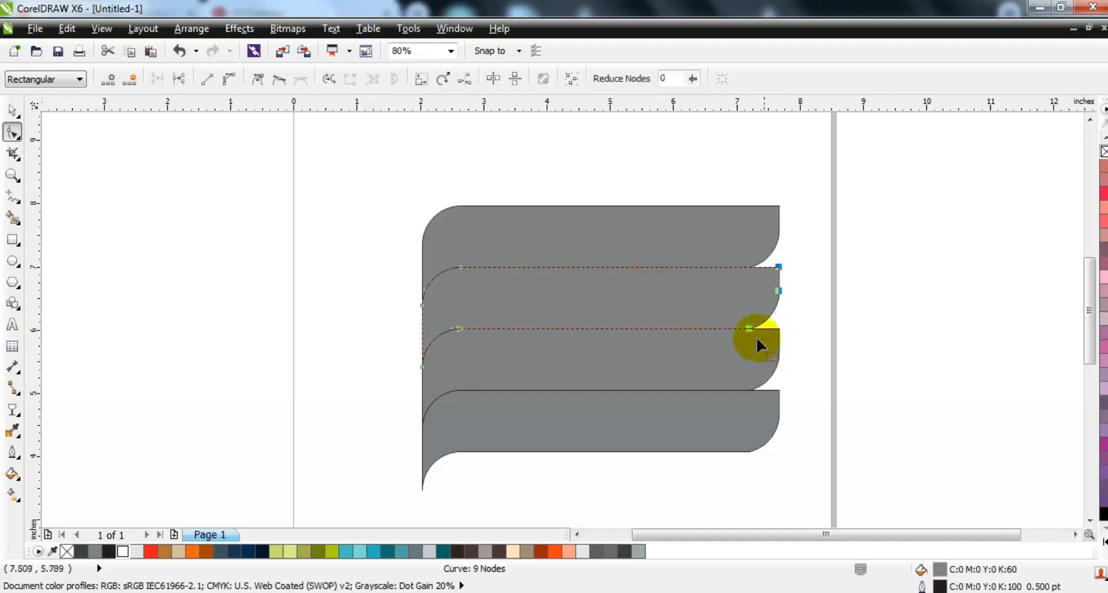
left_click_drag(750, 327, 710, 324)
left_click(715, 359)
left_click_drag(812, 318, 678, 389)
key("ctrl+z")
Shorten the lowest bar by moving its right-end nodes inward, making it about 4 inches wide.
left_click(779, 430)
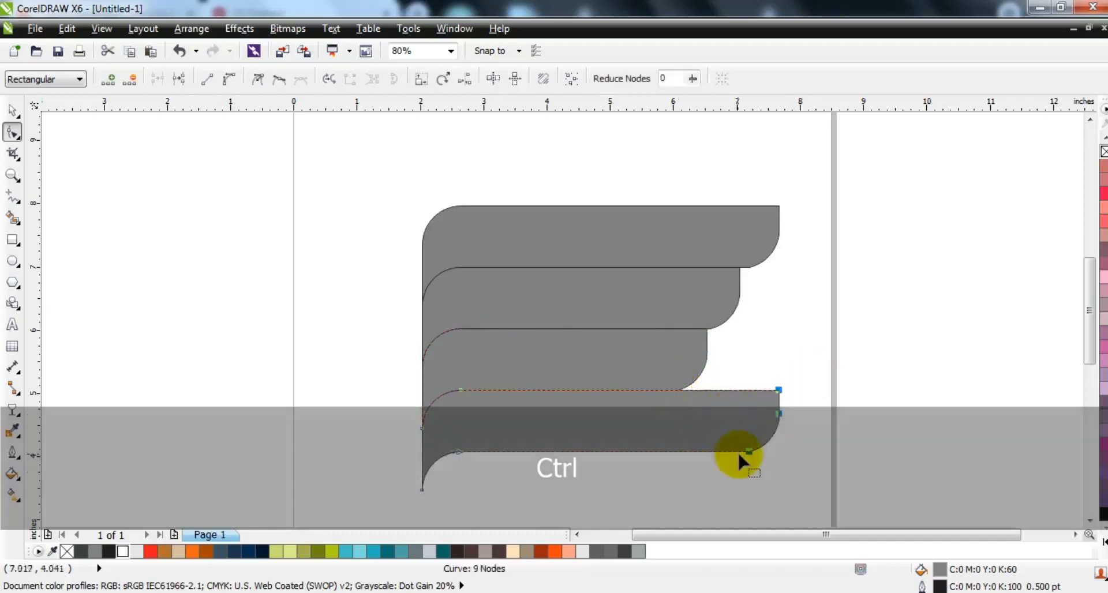
left_click_drag(750, 454, 644, 456)
left_click(13, 110)
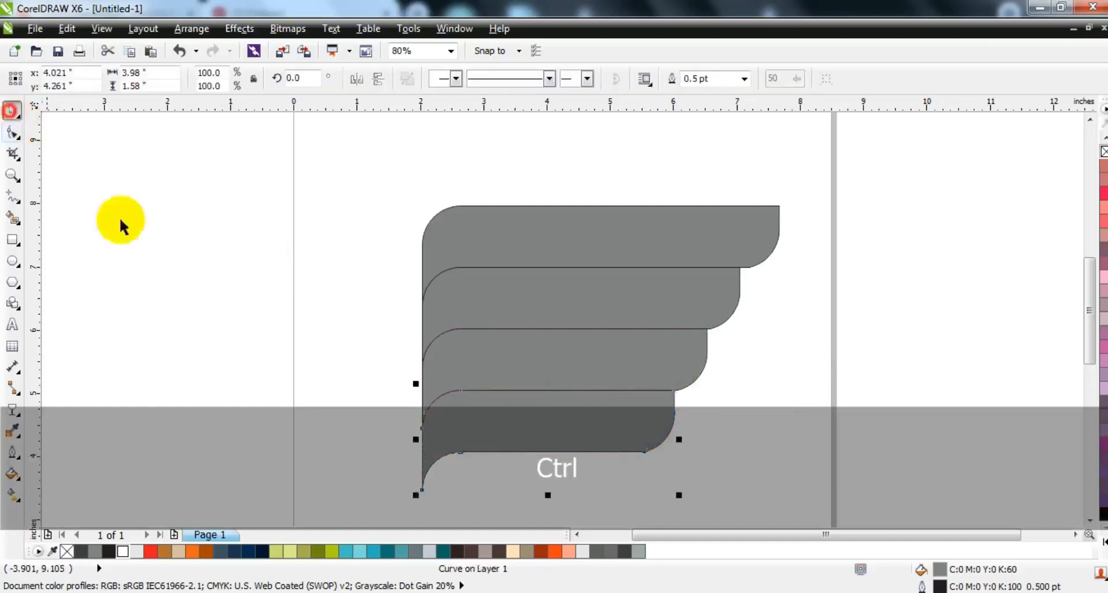
Move all four bars about 1.3 inches right and create a mirrored copy of them against their left edge.
left_click(279, 316)
left_click_drag(376, 184, 785, 507)
left_click_drag(624, 245, 704, 245)
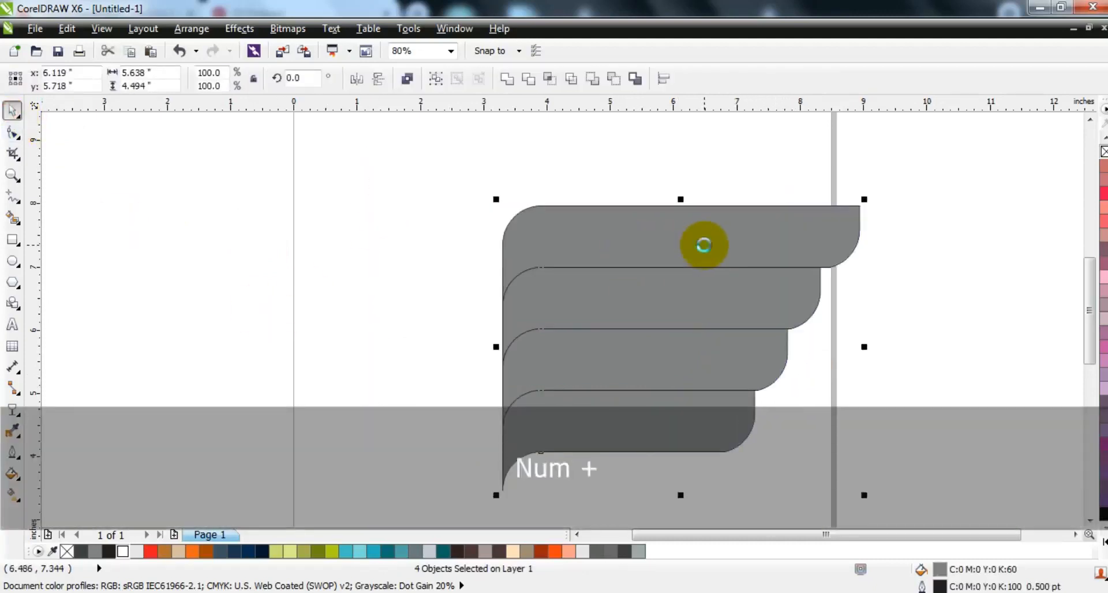
left_click_drag(865, 347, 472, 341)
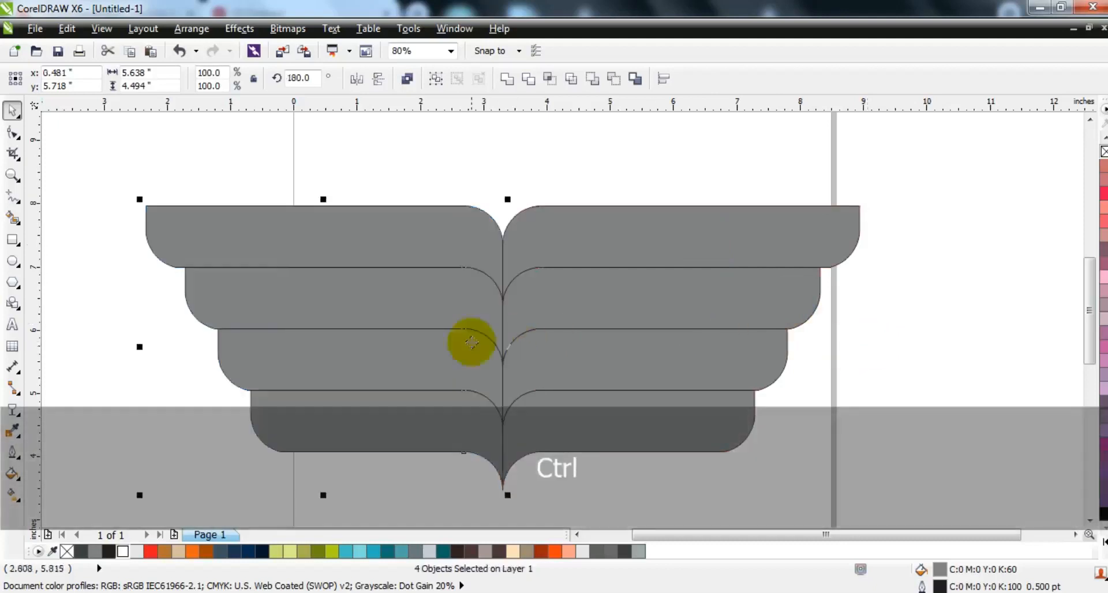
left_click(124, 344)
Shorten the top two bars of the mirrored left half by moving their outer-end nodes horizontally toward the centre.
left_click(184, 225)
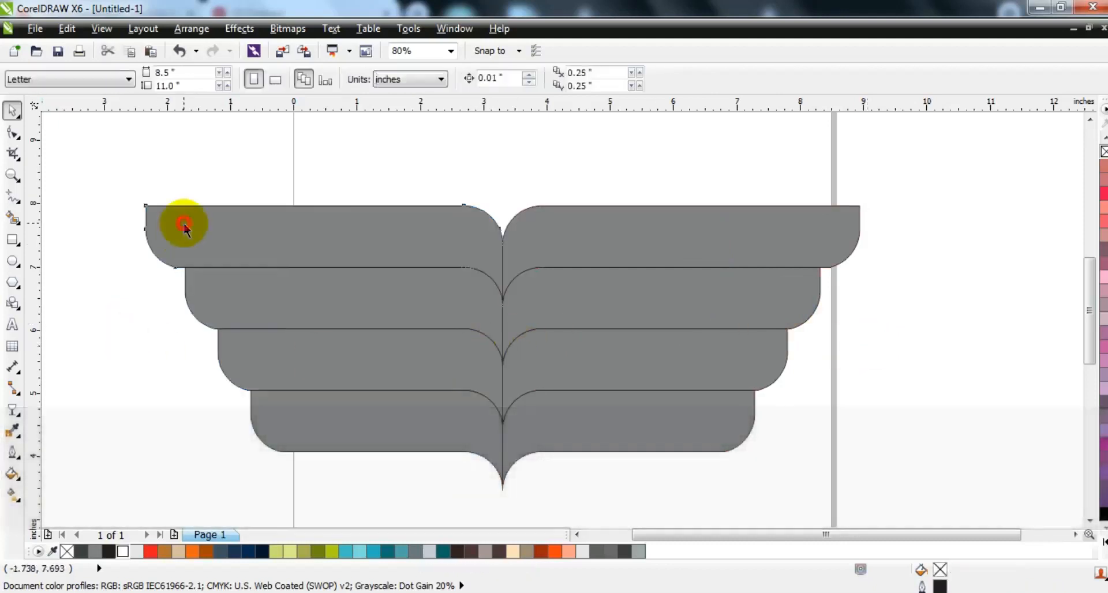
left_click(12, 132)
left_click_drag(109, 186, 254, 336)
left_click_drag(173, 267, 397, 275)
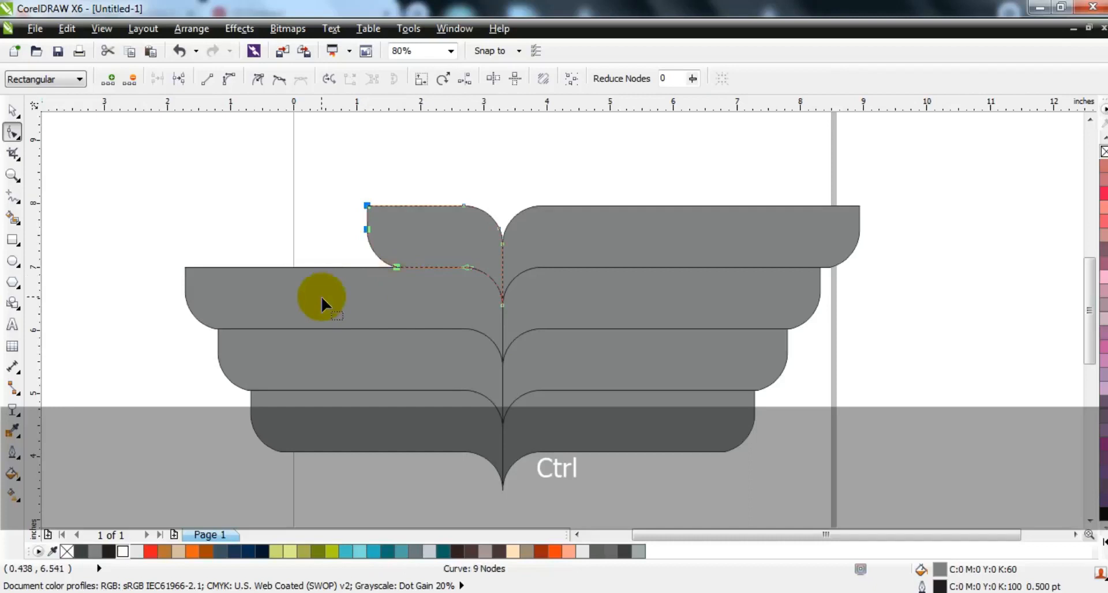
left_click(321, 297)
left_click_drag(153, 263, 403, 342)
Shorten the lower two bars of the mirrored left half until their outer ends nearly line up with those above.
left_click(380, 361)
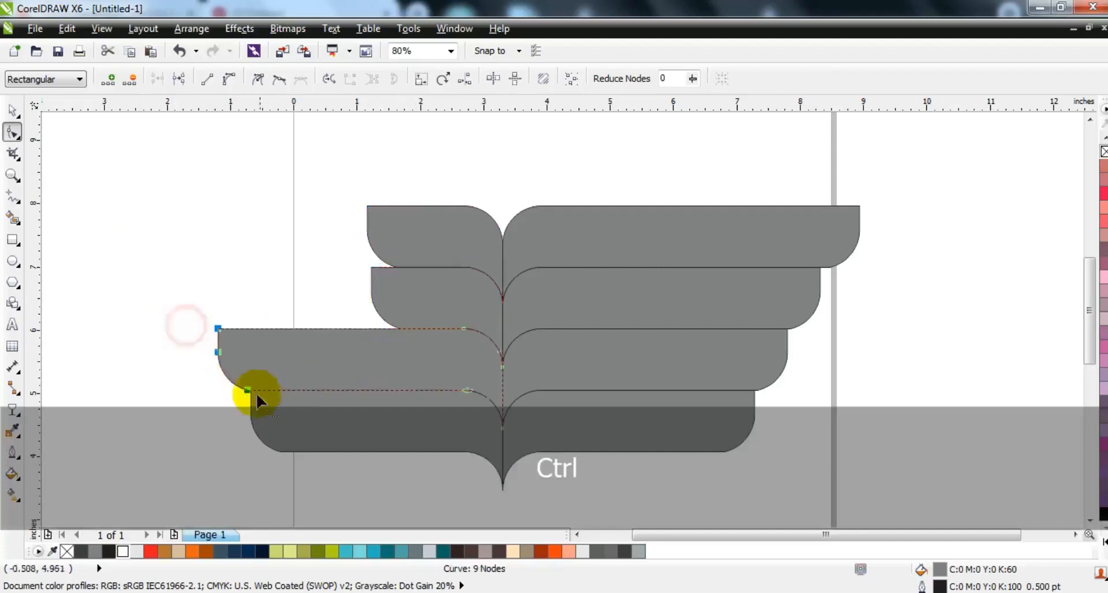
left_click_drag(247, 390, 404, 399)
left_click(365, 423)
left_click_drag(224, 381, 406, 455)
left_click(11, 110)
Select all eight bars and shift the whole graphic slightly up and left to position it over the page.
left_click(99, 277)
left_click_drag(265, 164, 945, 527)
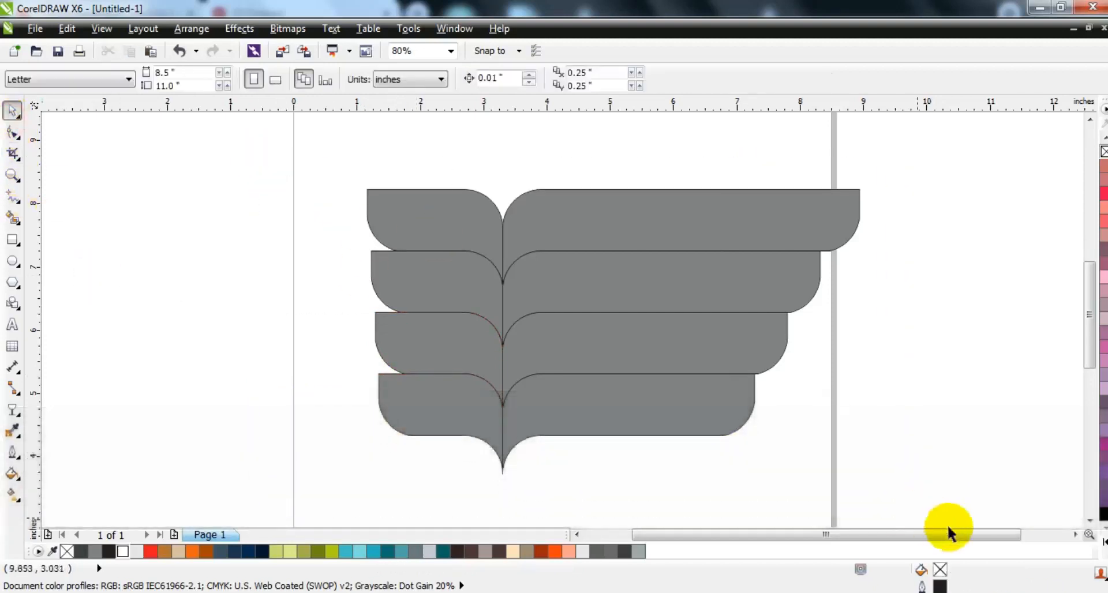
left_click_drag(695, 329, 670, 316)
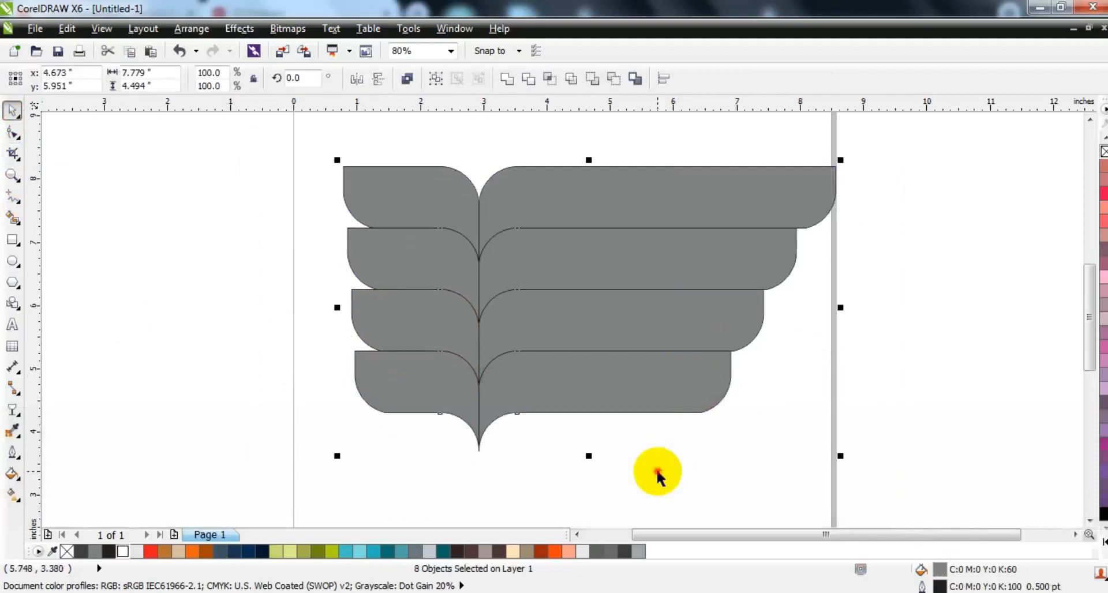
Fill the top left bar with a linear gradient from very dark brown at the centre fold to lighter brown at its outer end.
left_click(659, 479)
left_click(460, 214)
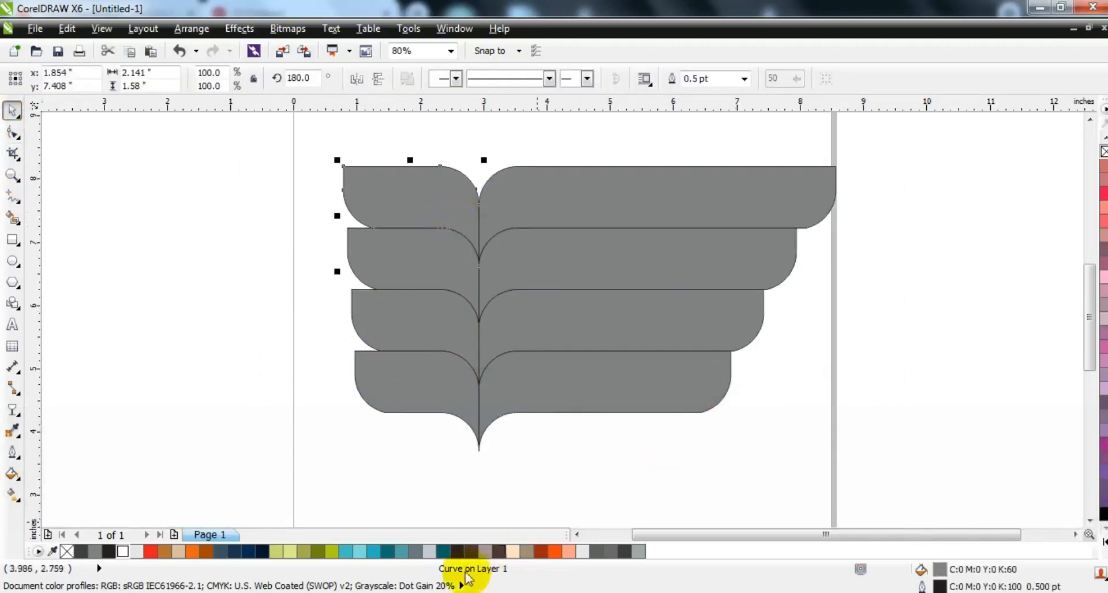
left_click(457, 552)
key("g")
mouse_move(494, 223)
left_mouse_down()
mouse_move(379, 198)
mouse_move(492, 206)
left_mouse_up()
left_click_drag(471, 551, 377, 199)
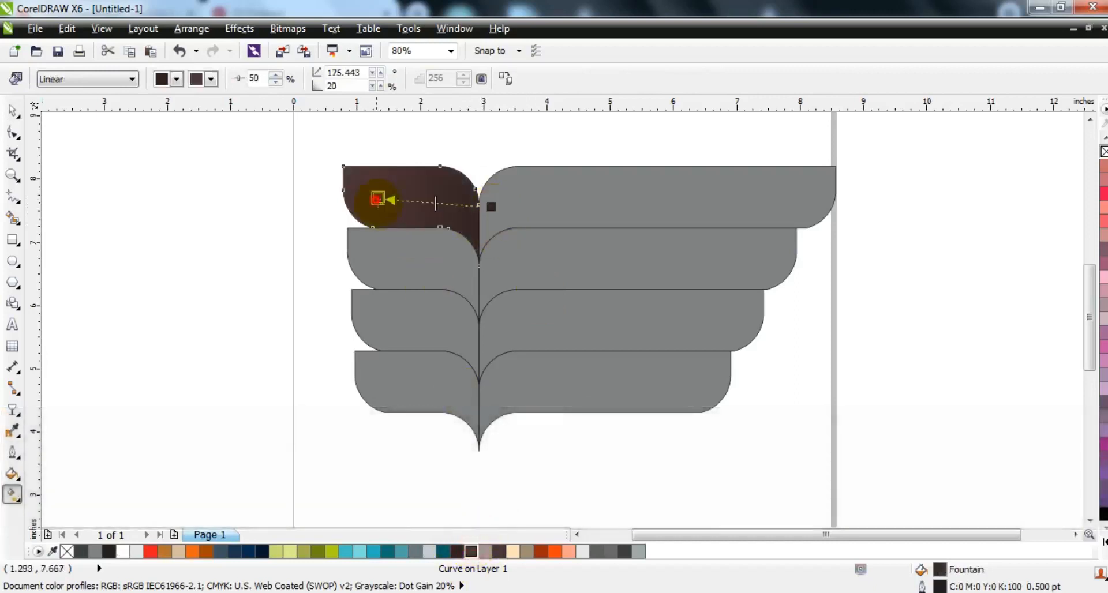
left_click(12, 110)
left_click(136, 257)
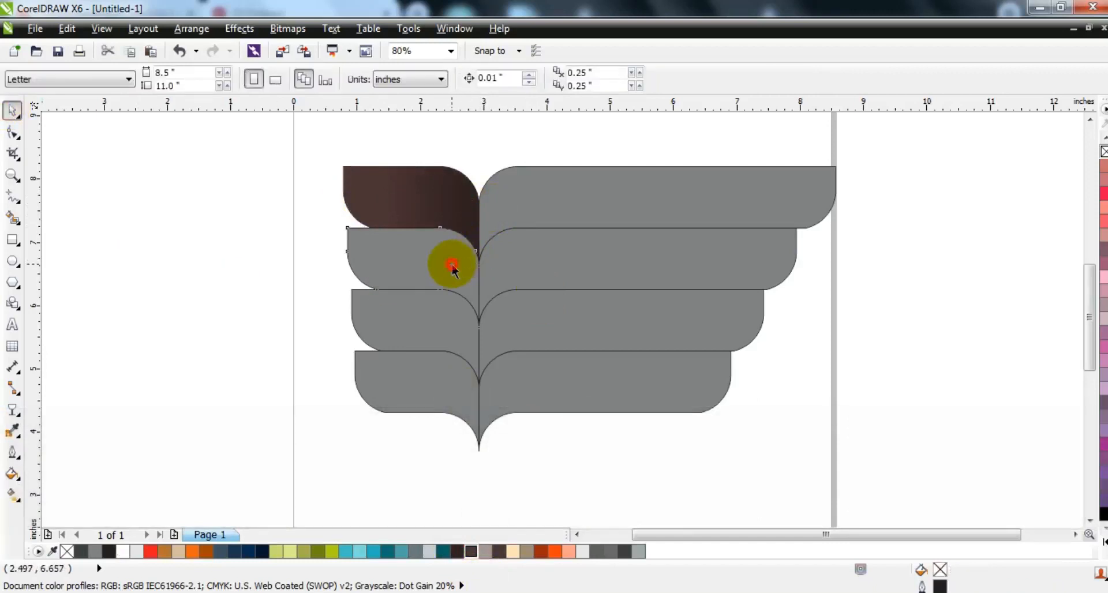
Fill the second left bar with a linear gradient from khaki brown at the centre fold to cream at its outer end.
left_click(453, 267)
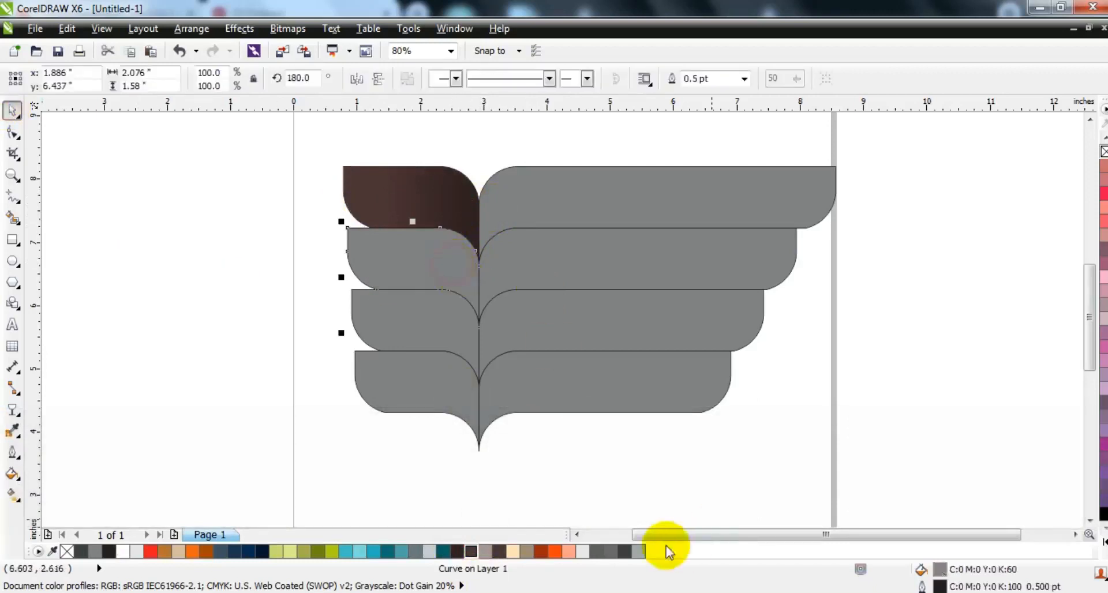
left_click(496, 553)
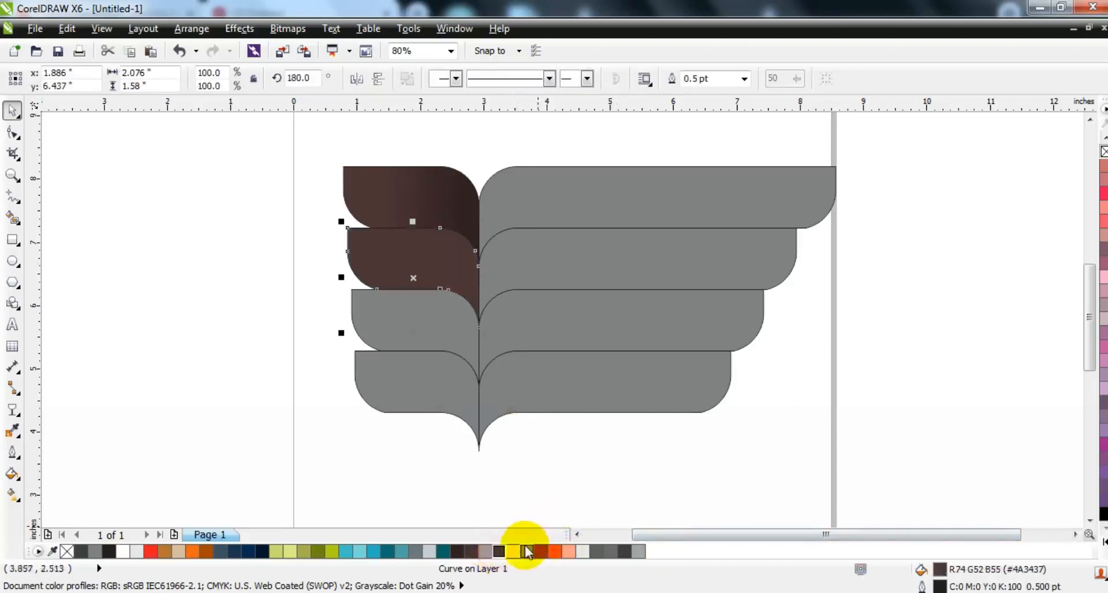
left_click(527, 551)
key("g")
left_click_drag(482, 282, 384, 271)
left_click_drag(510, 551, 385, 272)
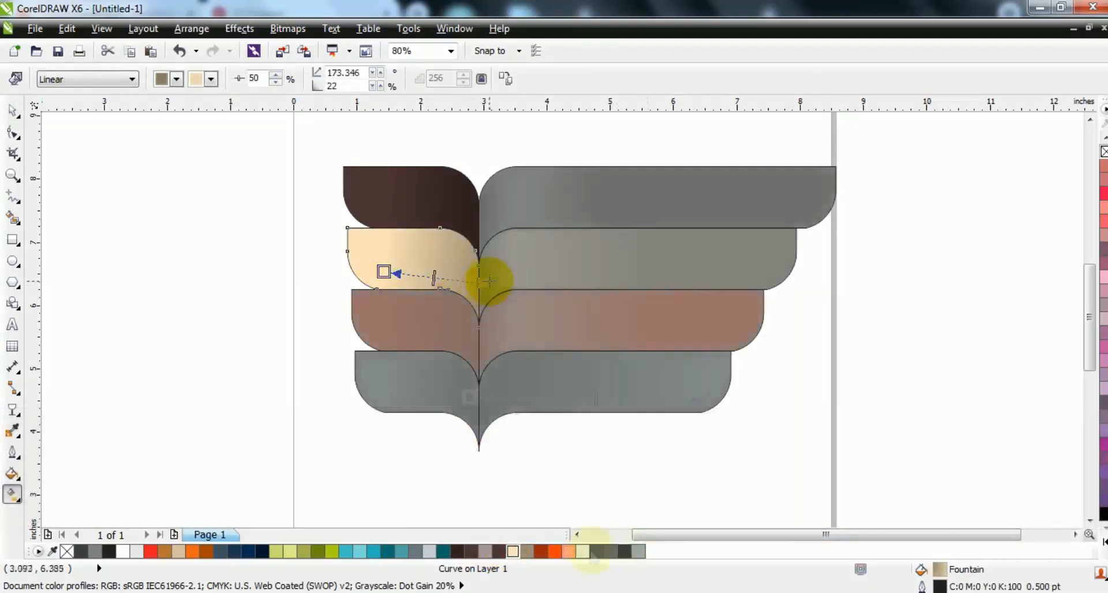
Add a light grey intermediate colour to the bottom right bar's linear gradient, then shorten the gradient and adjust its start near the fold.
left_click_drag(583, 552, 587, 523)
left_click_drag(586, 523, 526, 400)
left_click_drag(526, 401, 524, 398)
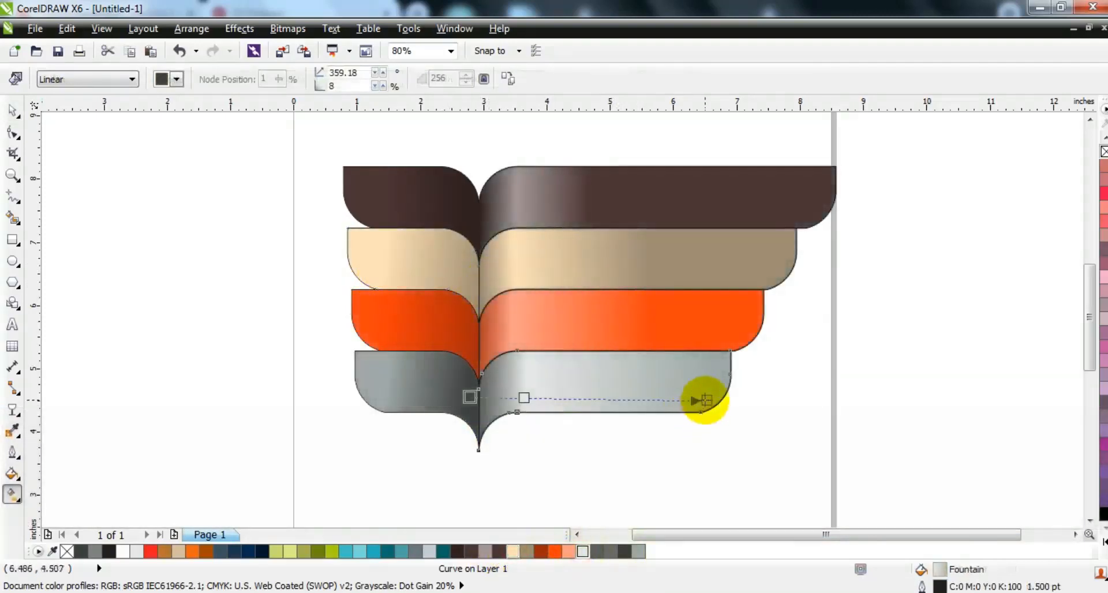
left_click_drag(704, 400, 615, 395)
left_click(509, 396)
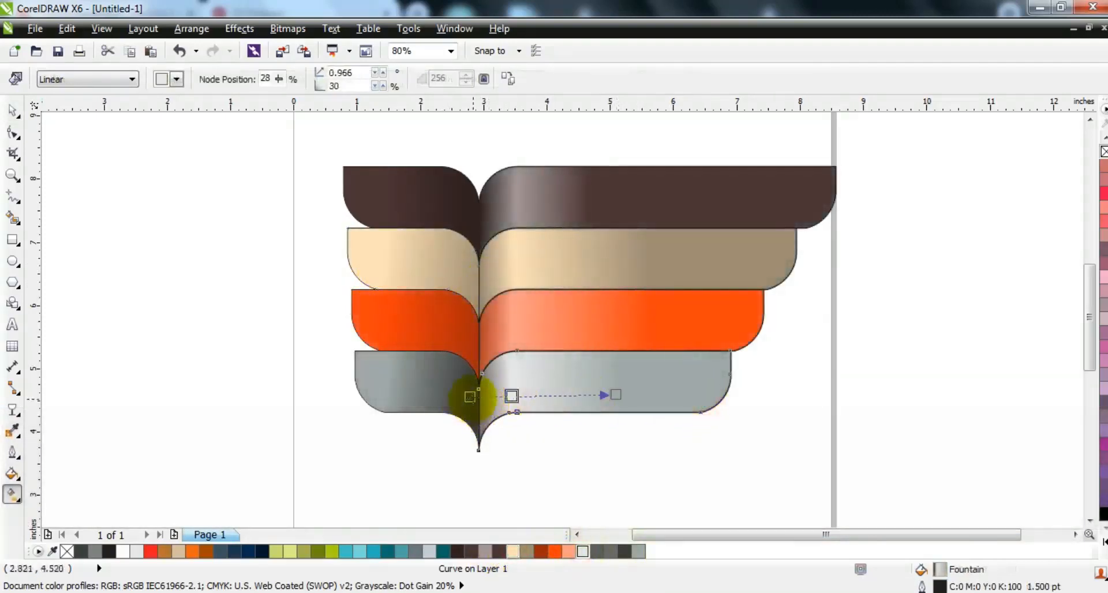
left_click_drag(475, 397, 476, 397)
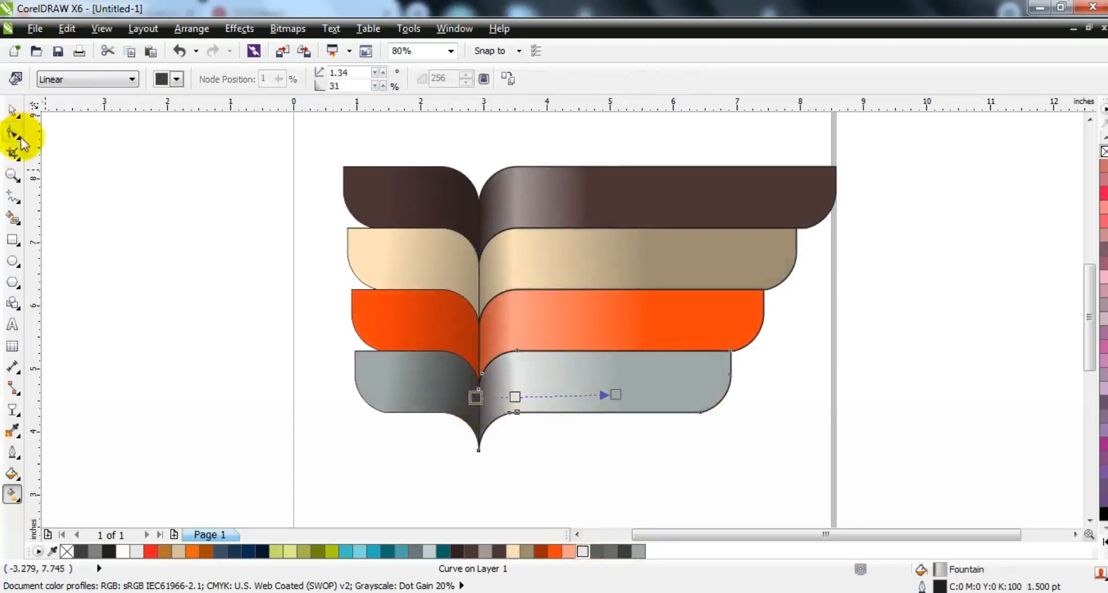
Remove the outlines from all eight bars.
left_click(12, 111)
key("F3")
key("Escape")
left_click_drag(570, 310, 699, 352)
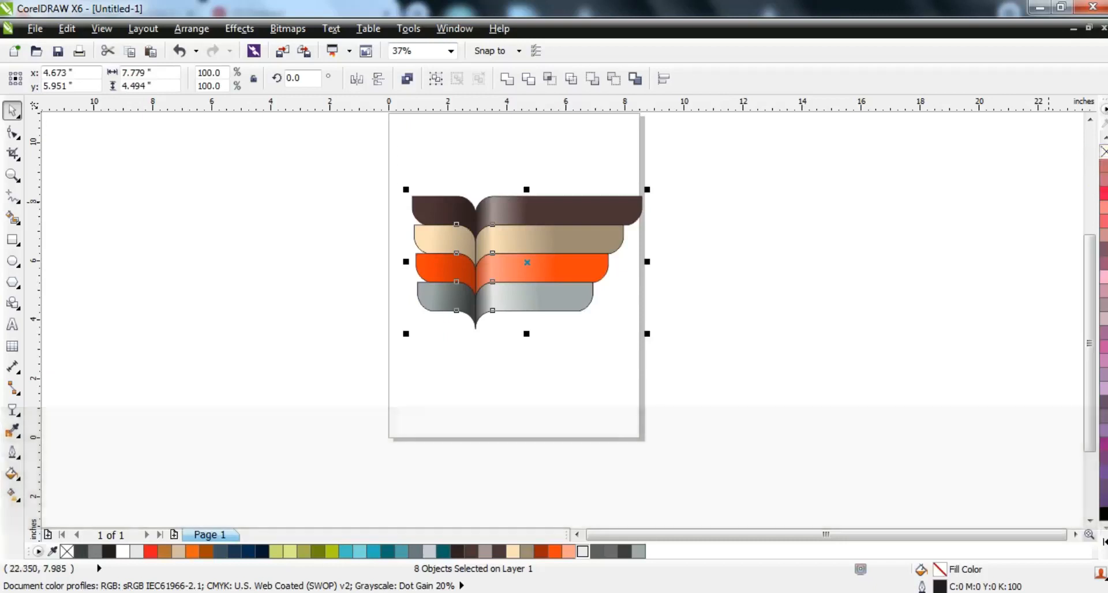
right_click(1103, 151)
key("shift+F2")
key("Escape")
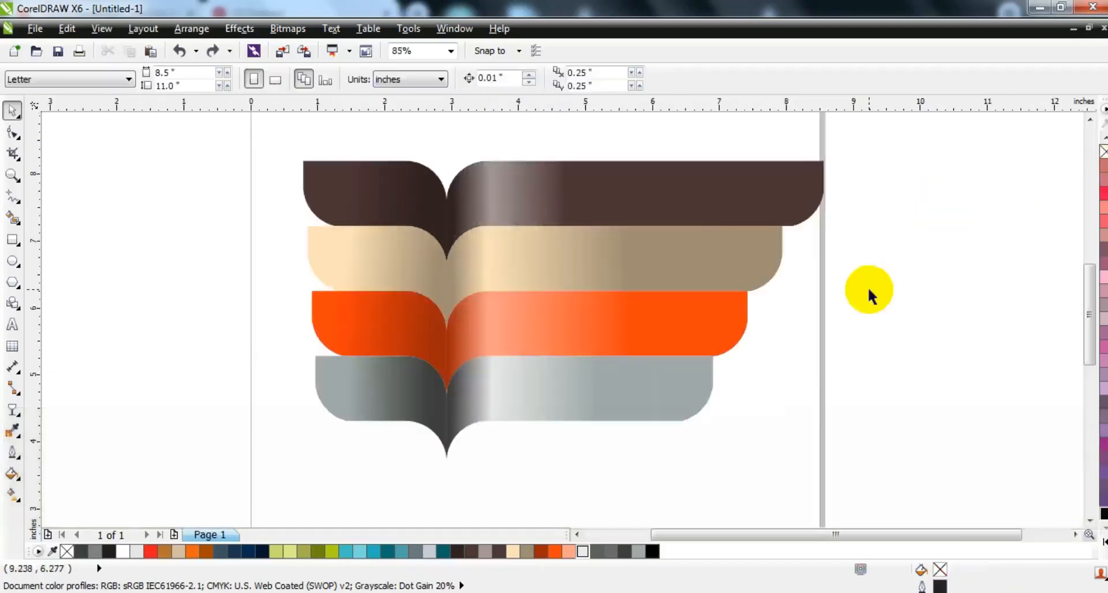
Place a copy of all eight bars about 8.2 inches to the right of the original graphic, at the same height.
key("F3")
key("Escape")
left_click_drag(599, 345, 662, 368)
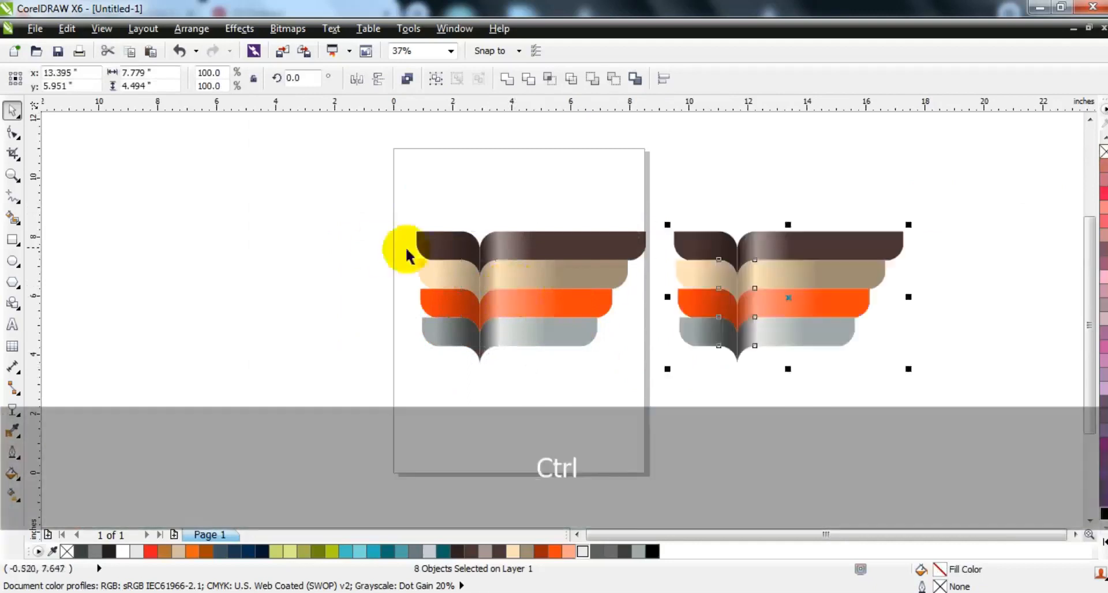
key("ctrl+z")
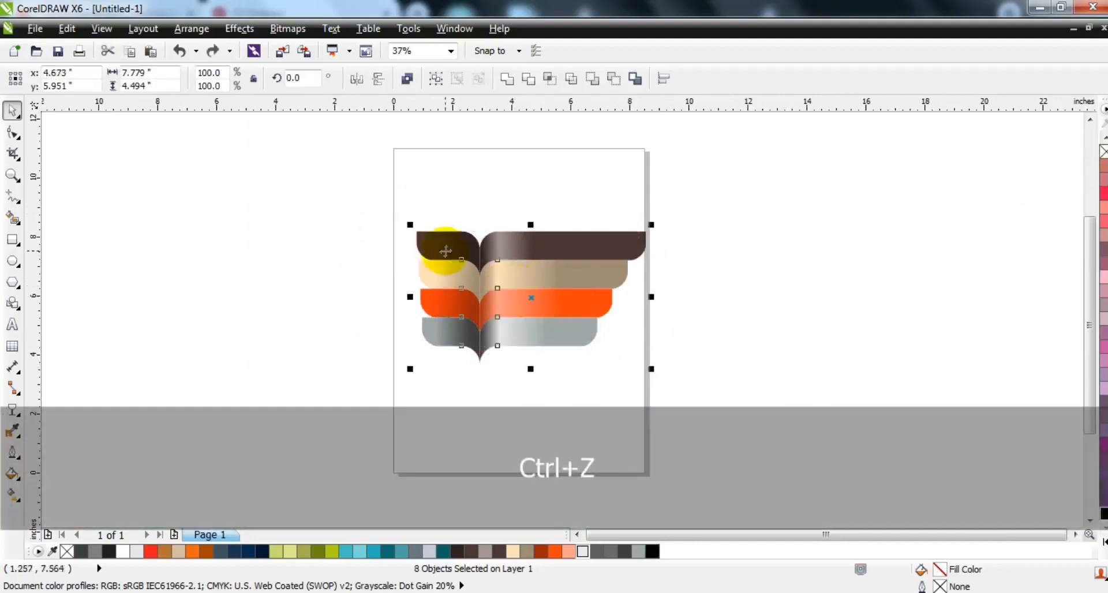
left_click_drag(446, 252, 680, 243)
left_click_drag(361, 192, 823, 339)
key("shift+F2")
key("Escape")
In the copied graphic, weld the left and right halves of the top bar together and do the same for the second bar.
left_click(793, 218)
left_click(649, 212, "shift")
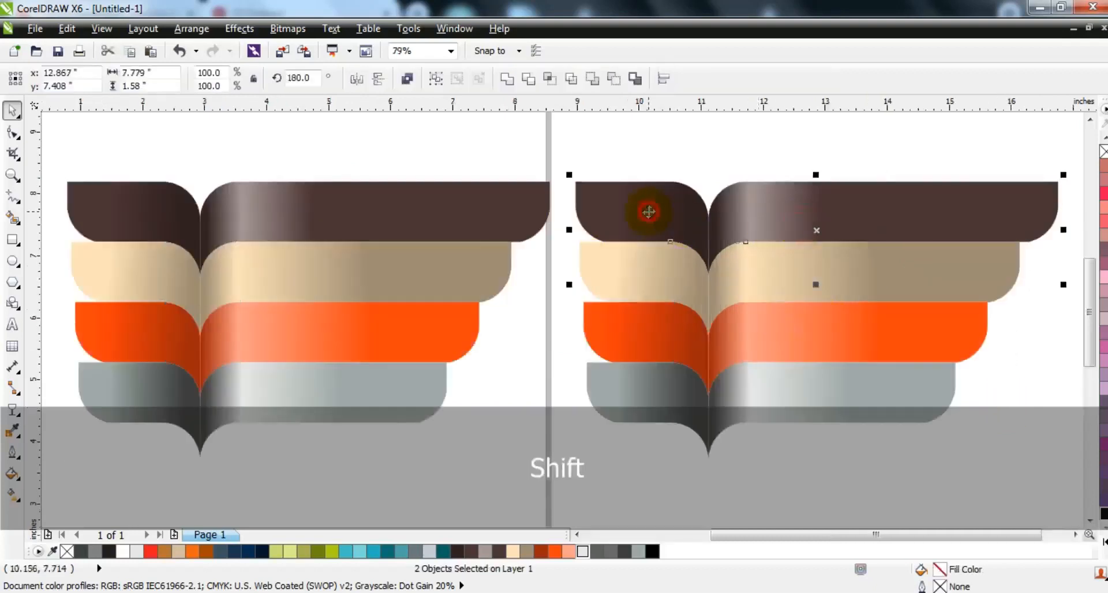
left_click(509, 81)
left_click(662, 283)
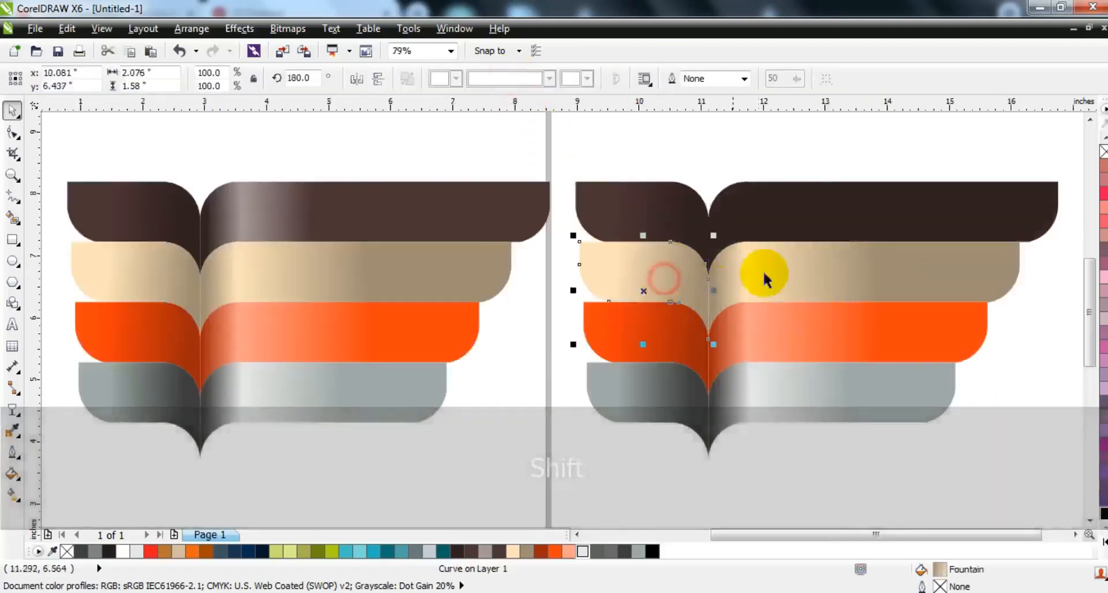
left_click(766, 276, "shift")
left_click(506, 80)
Weld the left and right halves of the third and fourth bars in the copied graphic into single shapes.
left_click(670, 324)
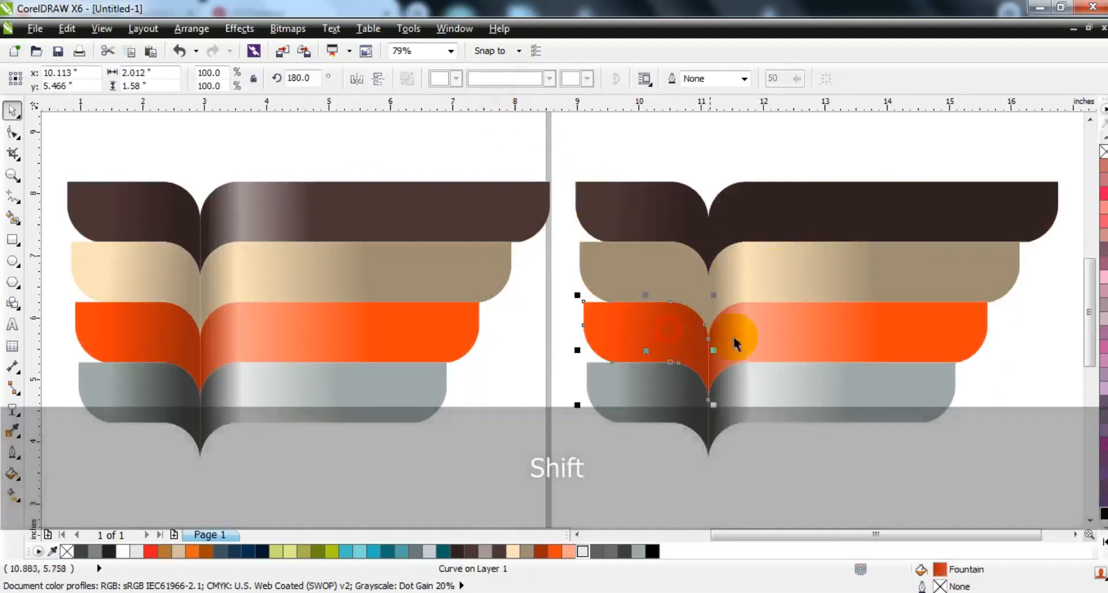
left_click(779, 331, "shift")
left_click(507, 81)
left_click(648, 377)
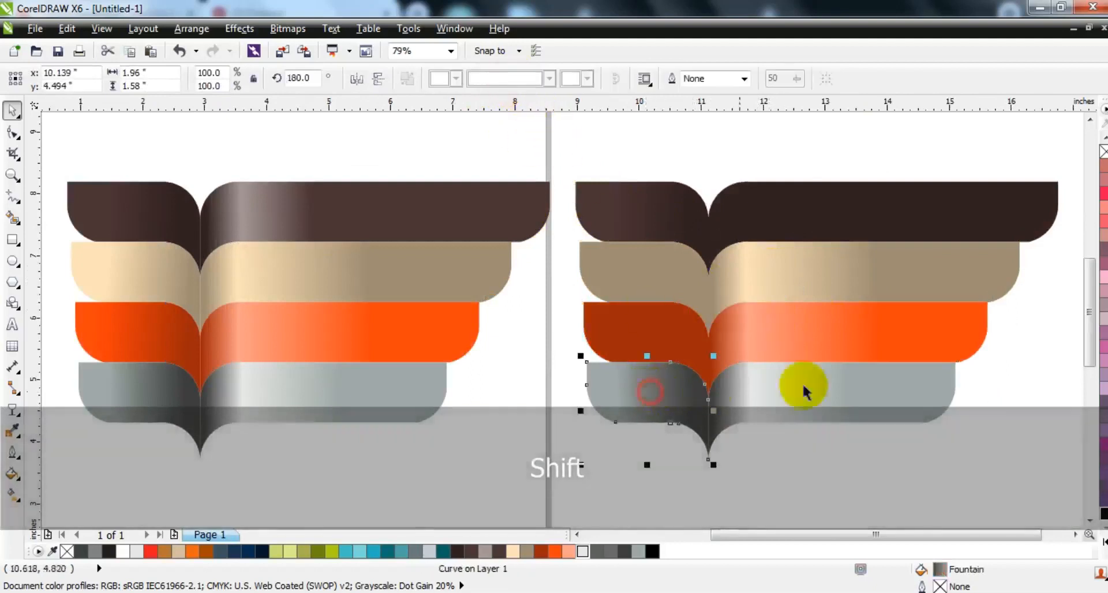
left_click(811, 383, "shift")
left_click(507, 81)
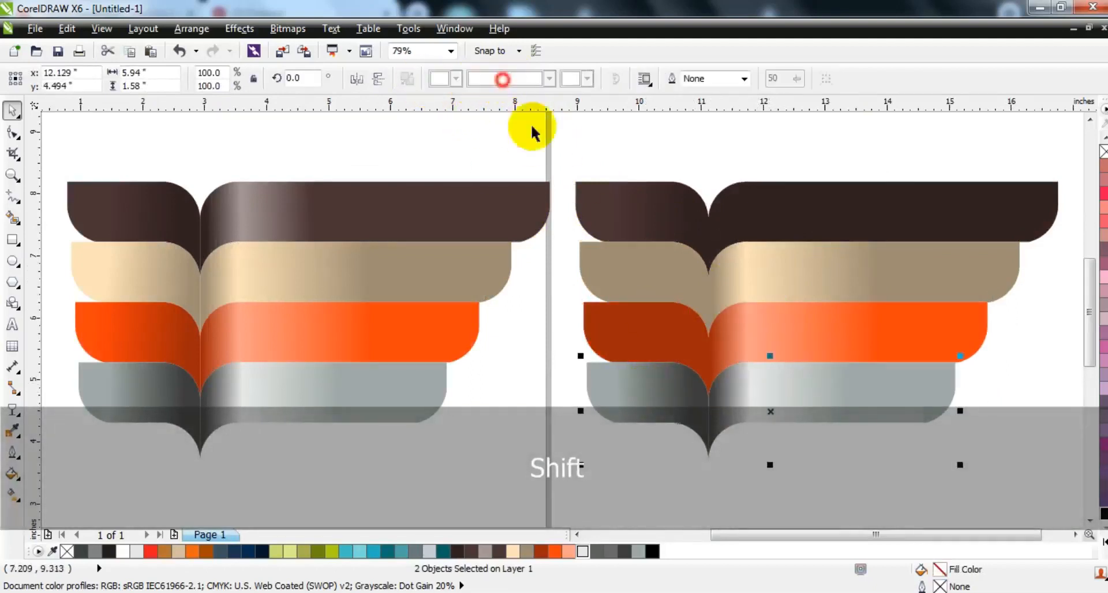
Fill the four welded bars with black and give them a uniform transparency of 76.
left_click(670, 320, "shift")
left_click(668, 271, "shift")
left_click(662, 218, "shift")
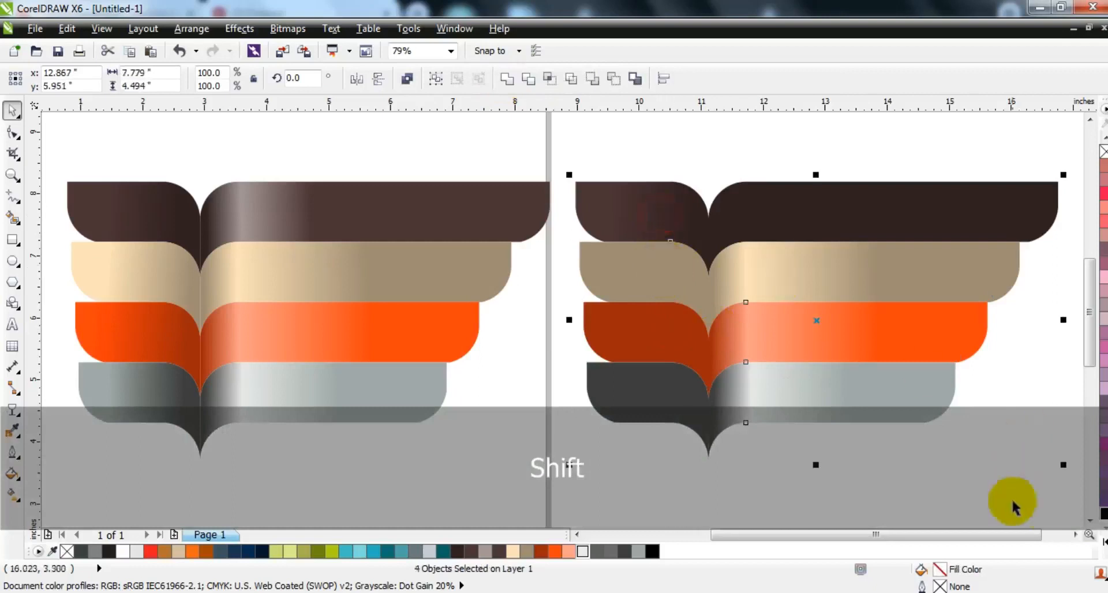
left_click(1100, 514)
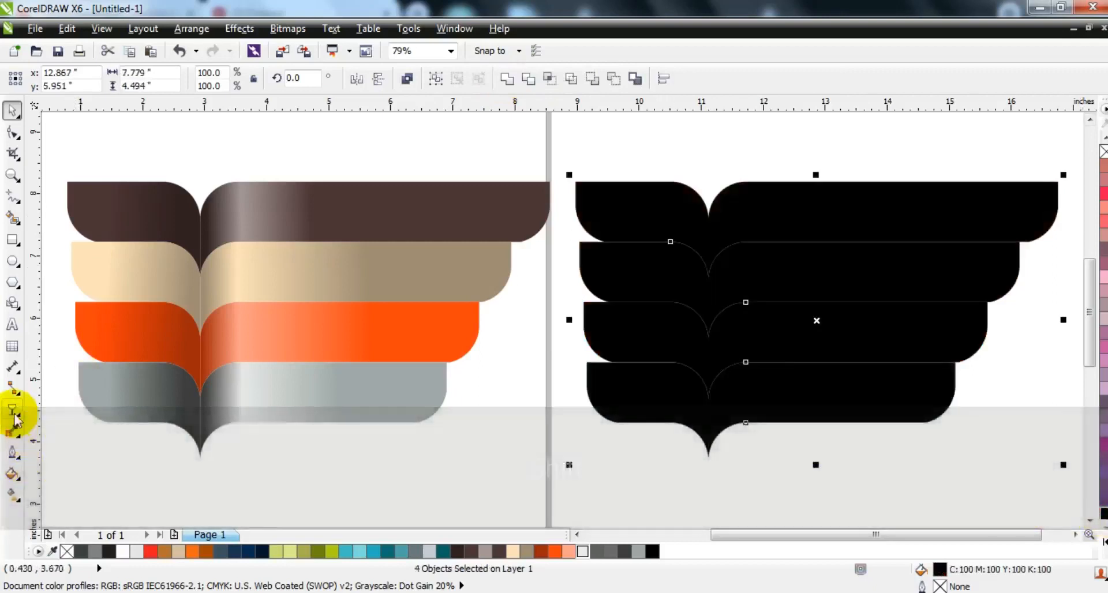
left_click(13, 410)
left_click(86, 80)
left_click(77, 110)
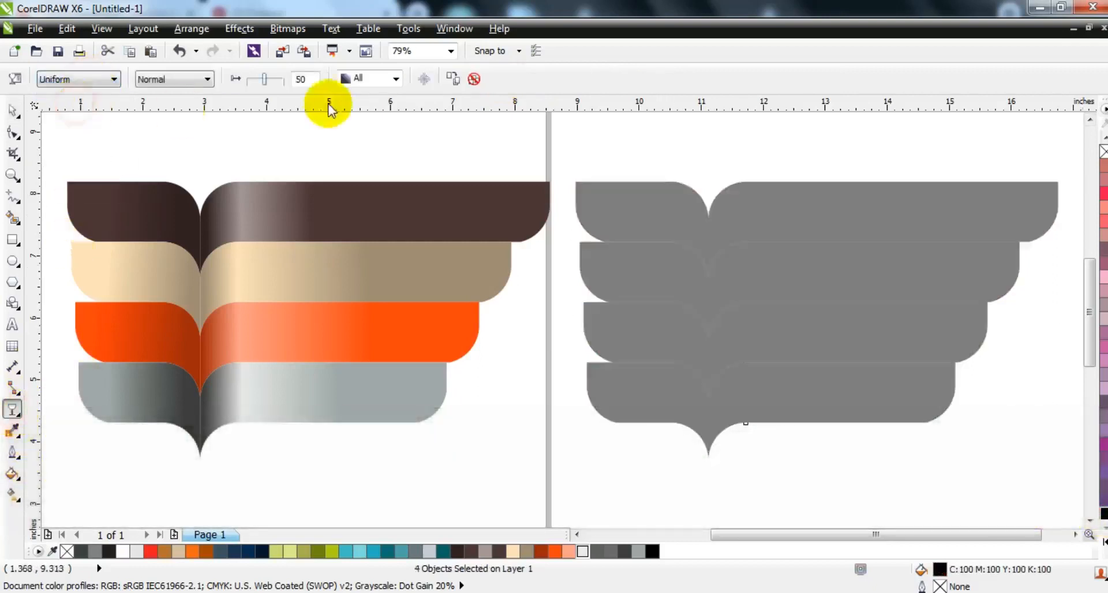
left_click_drag(272, 81, 276, 83)
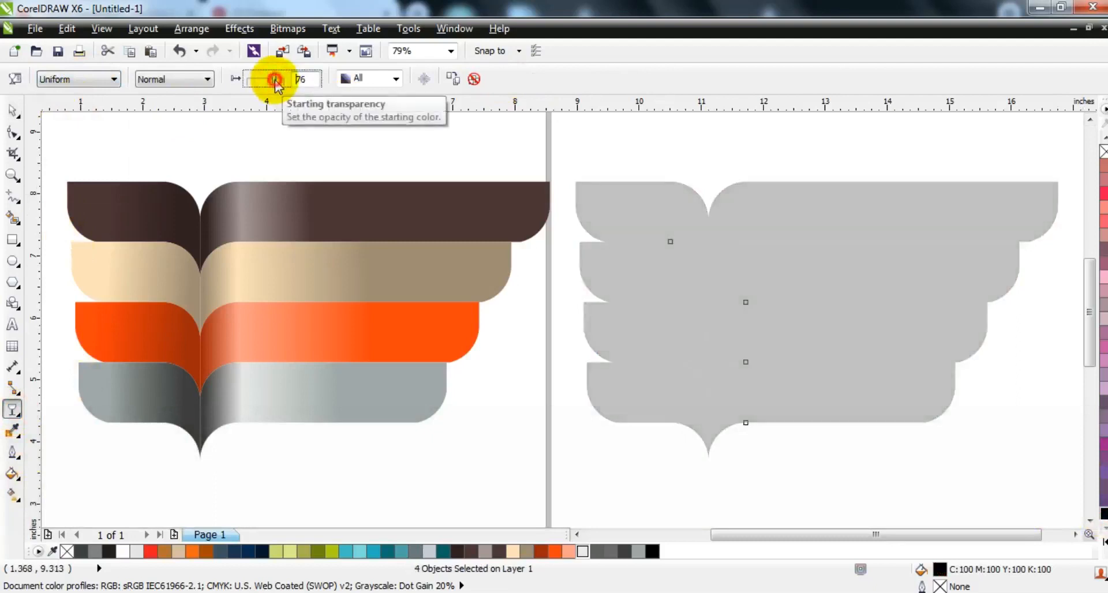
left_click(12, 111)
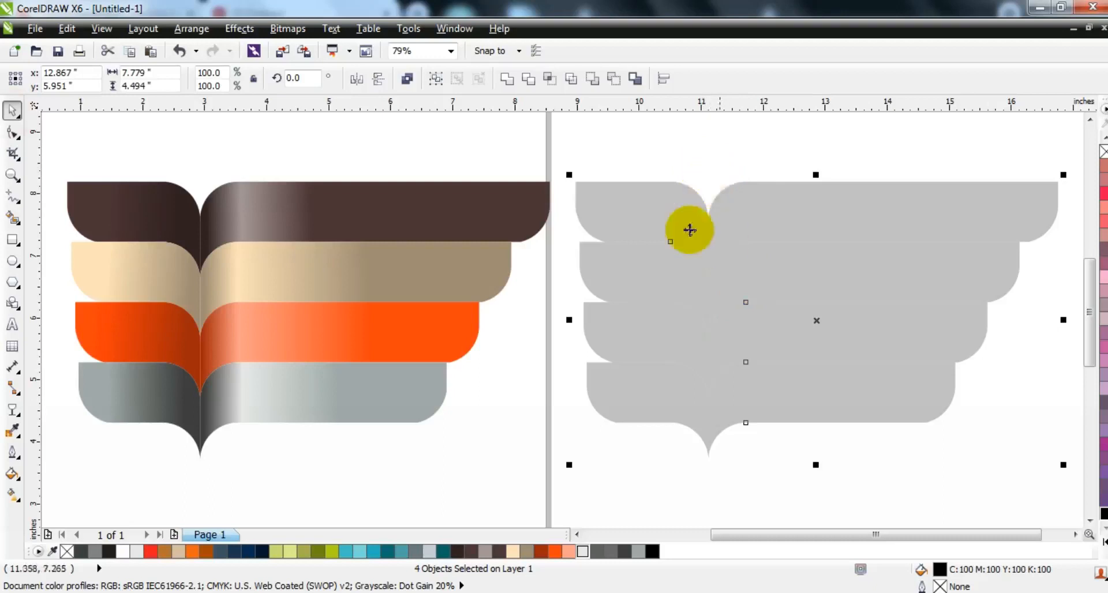
Move the four transparent silhouettes straight down by about 0.04 inch.
left_click(665, 226, "ctrl")
left_click_drag(665, 228, 664, 229)
left_click(627, 170)
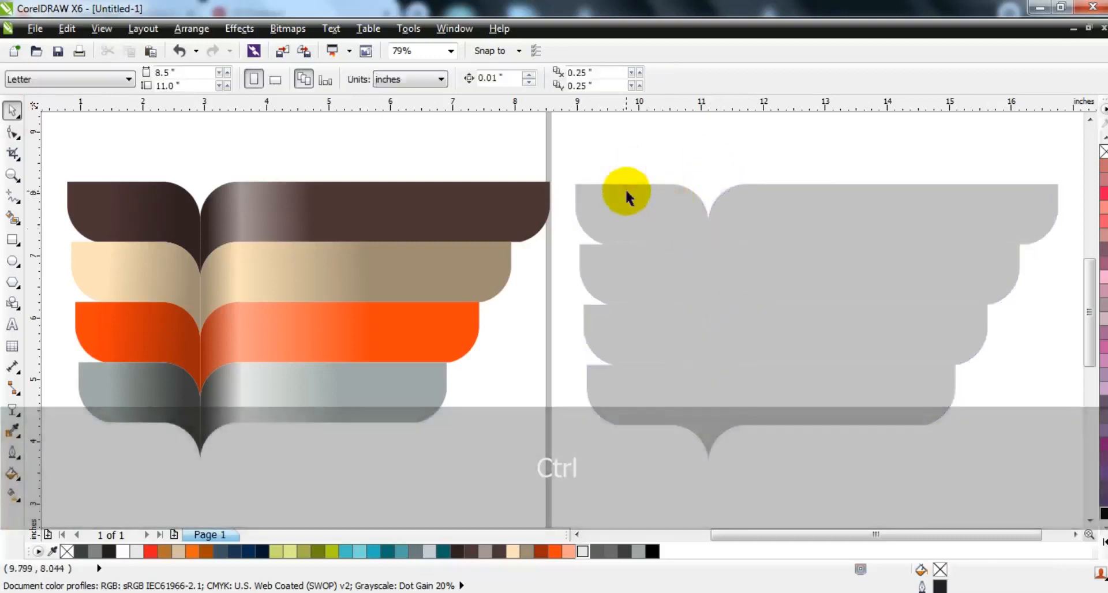
Centre the top transparent silhouette horizontally on the brown top bar of the original graphic as its shadow, then select that shadow.
left_click(626, 190)
left_click(489, 214, "shift")
key("c")
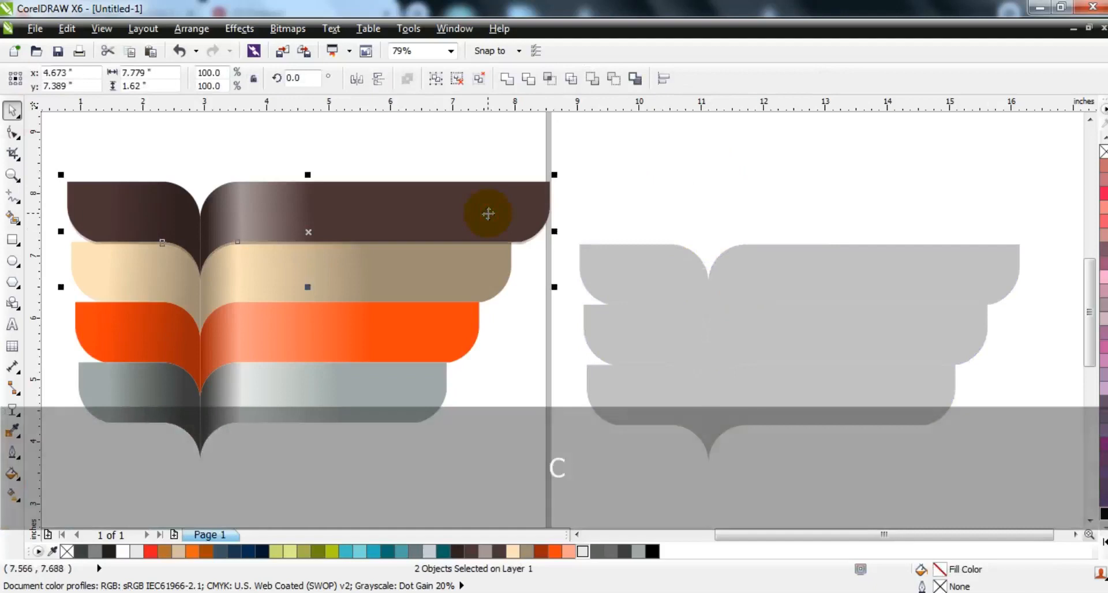
key("shift+F2")
key("Escape")
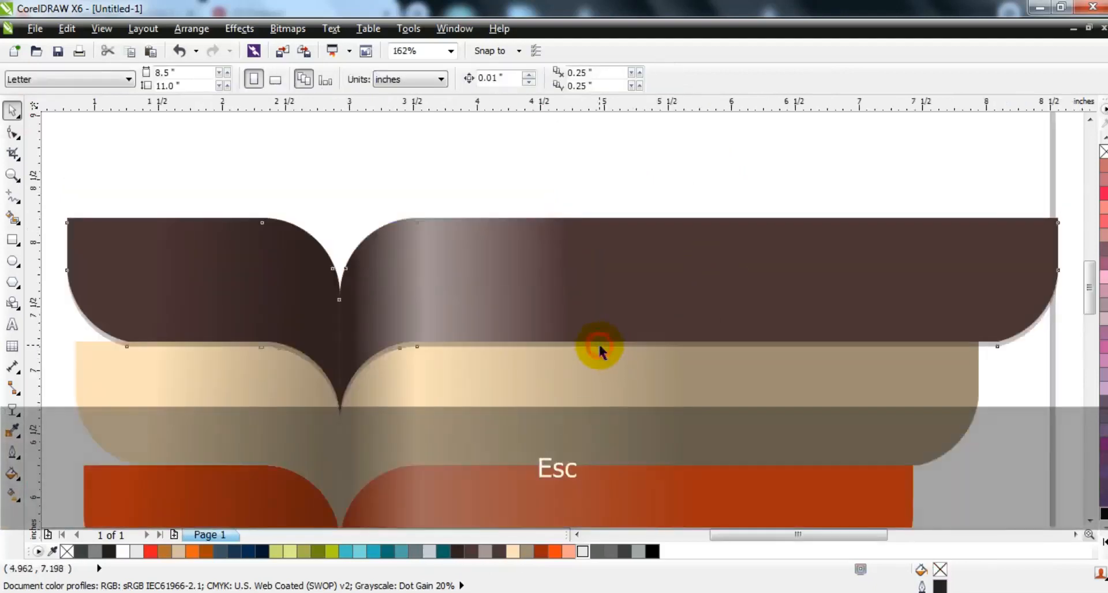
left_click(599, 346, "ctrl")
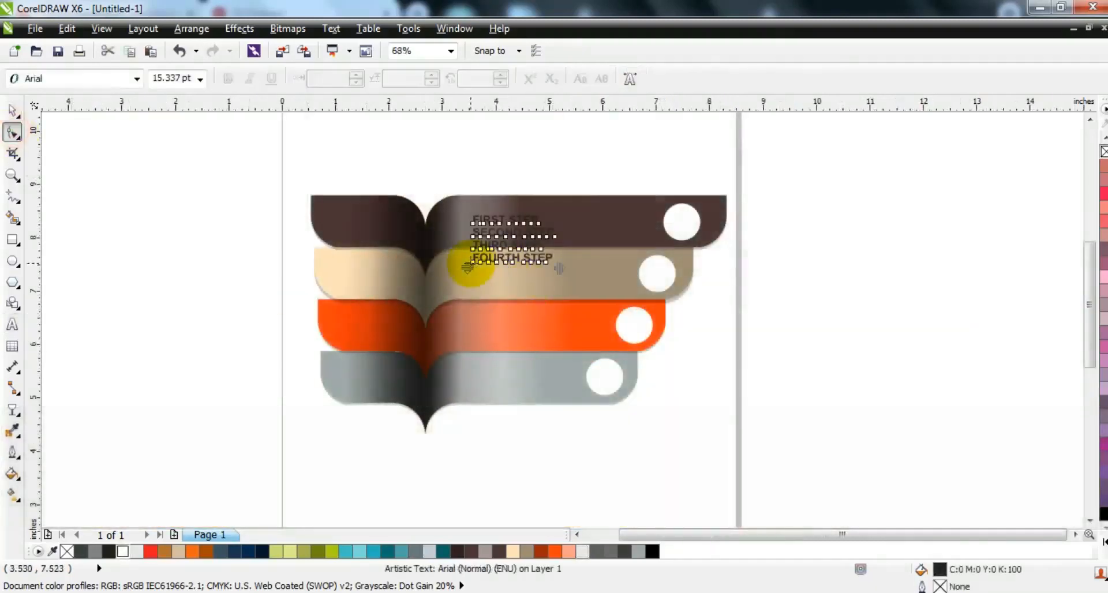
Spread the four step labels vertically so each line sits on its own bar, and colour the text white.
left_click_drag(470, 265, 466, 403)
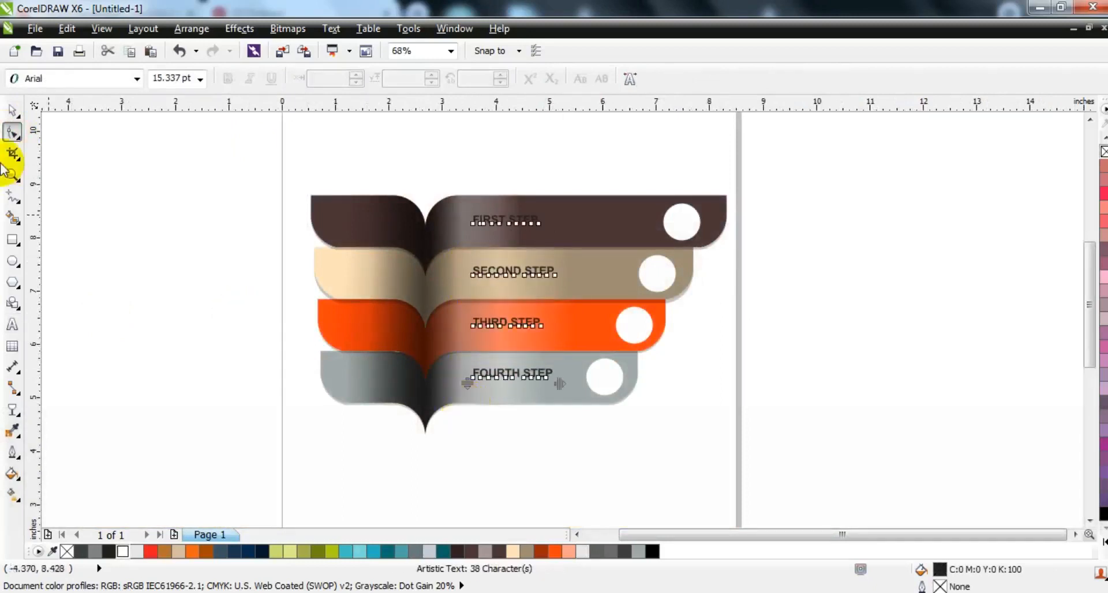
left_click(12, 109)
left_click(122, 552)
left_click(165, 347)
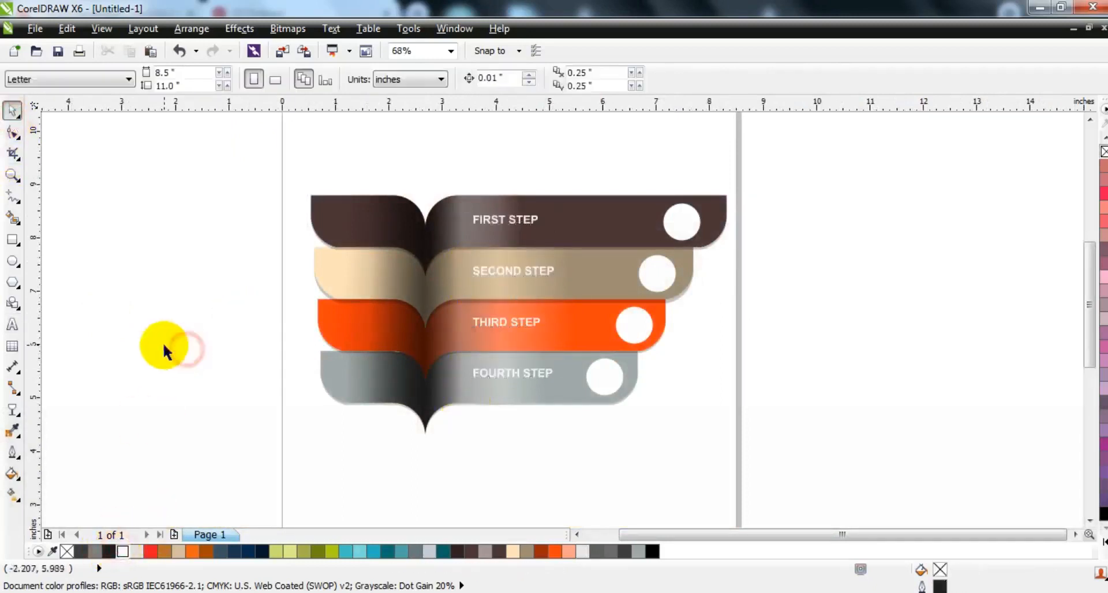